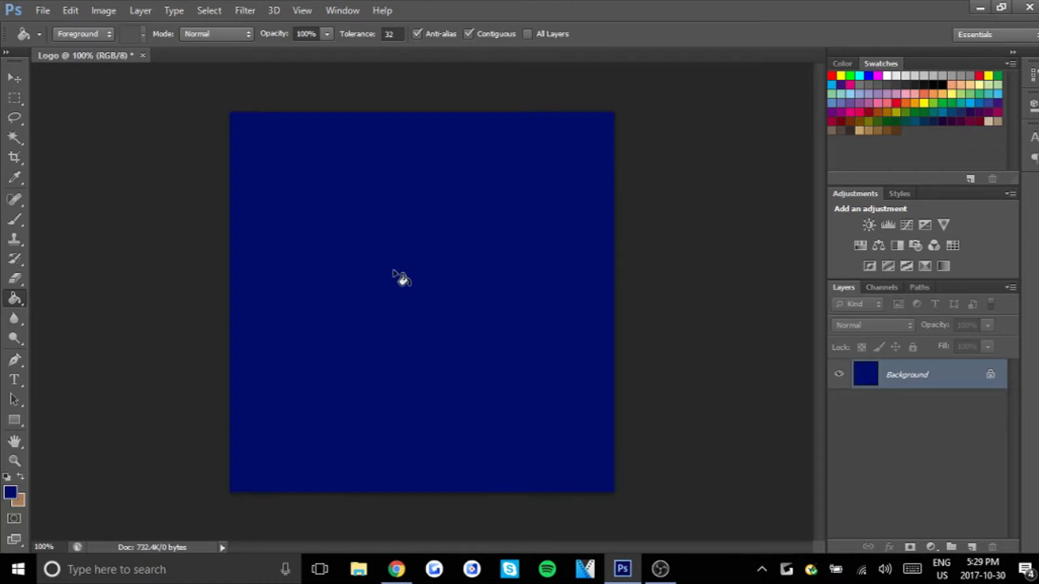
# Add the text "GK" to the canvas in white 250 pt Algerian.
pyautogui.click(14, 380)
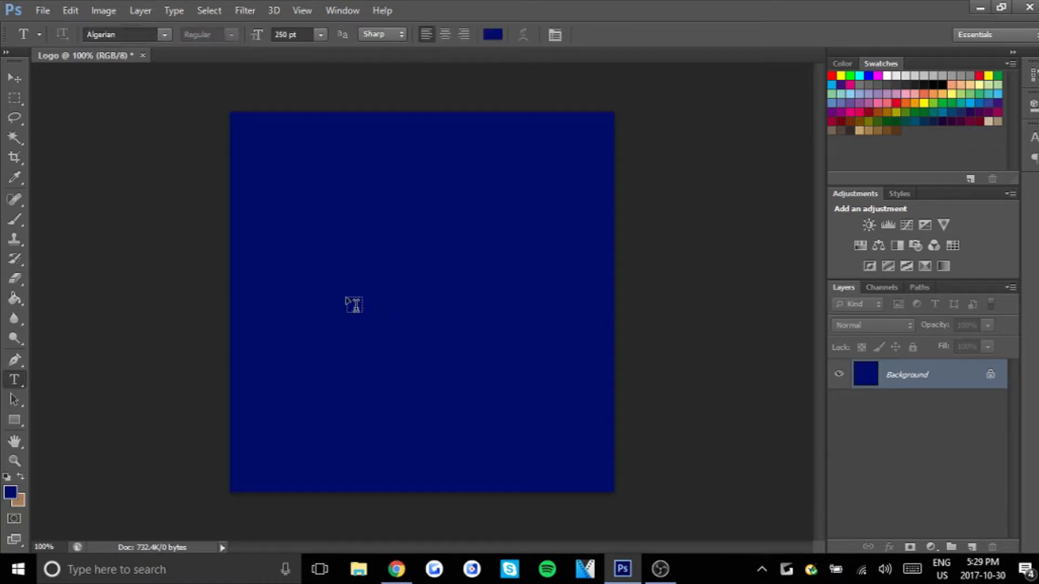
pyautogui.click(323, 337)
pyautogui.click(492, 34)
pyautogui.moveTo(378, 231); pyautogui.dragTo(319, 138)
pyautogui.click(682, 128)
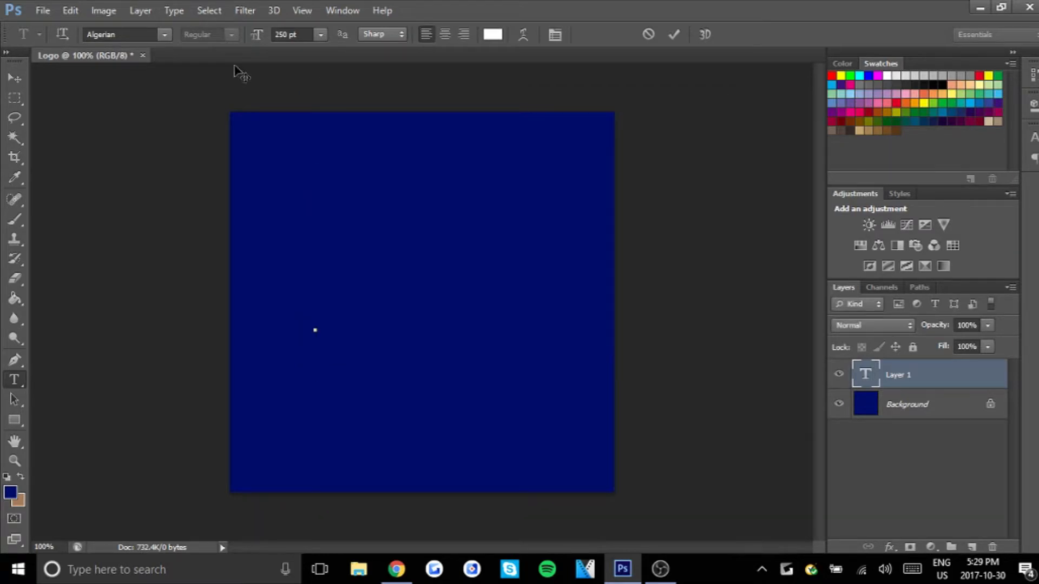
pyautogui.click(163, 35)
pyautogui.moveTo(339, 130); pyautogui.dragTo(335, 69)
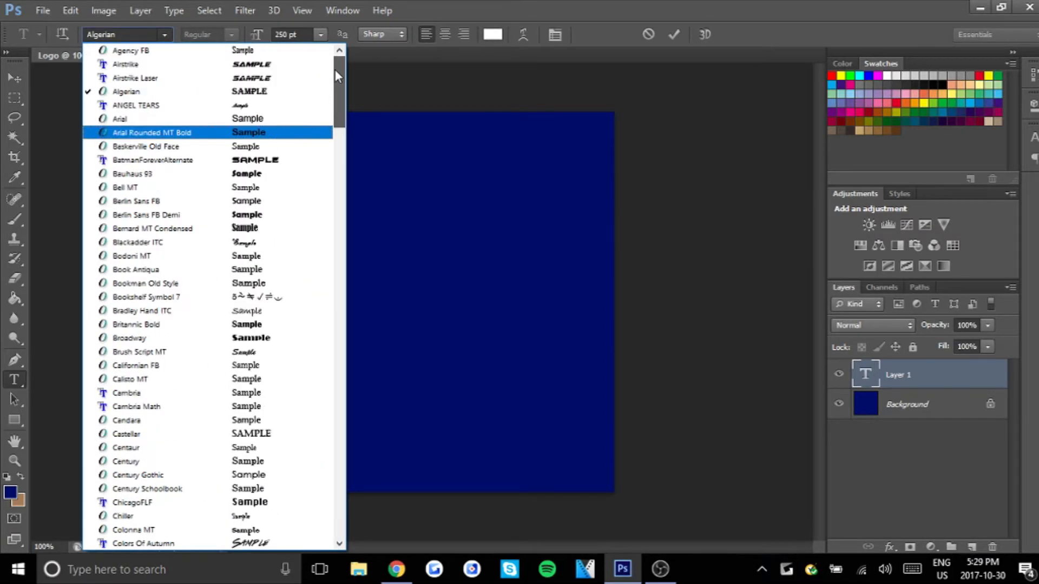
pyautogui.click(295, 93)
pyautogui.write('GK')
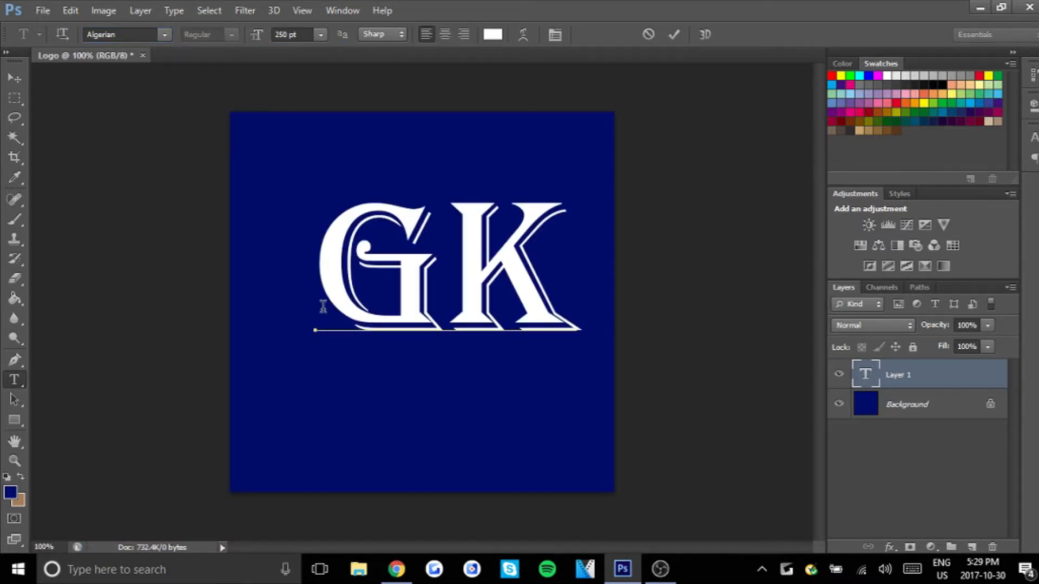
# Move the GK text to about the middle of the canvas and rasterize its layer.
pyautogui.click(14, 79)
pyautogui.moveTo(497, 299)
pyautogui.mouseDown()
pyautogui.moveTo(473, 314)
pyautogui.moveTo(477, 325)
pyautogui.mouseUp()
pyautogui.click(15, 278)
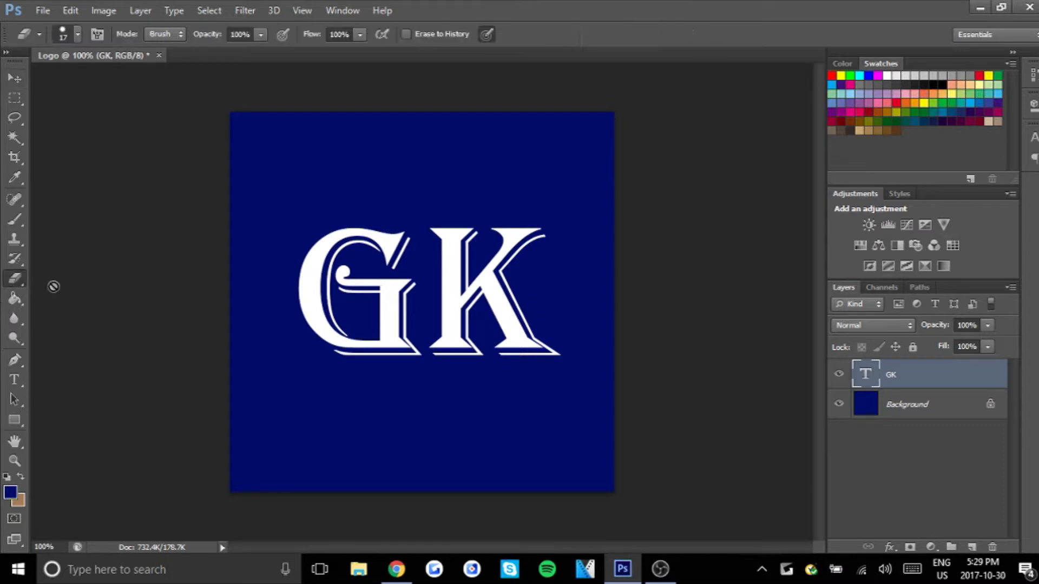
pyautogui.click(550, 290)
pyautogui.press('Return')
# Select only the letter K and move it down and left so its stem overlaps the G's lower-right corner, then deselect.
pyautogui.press('m')
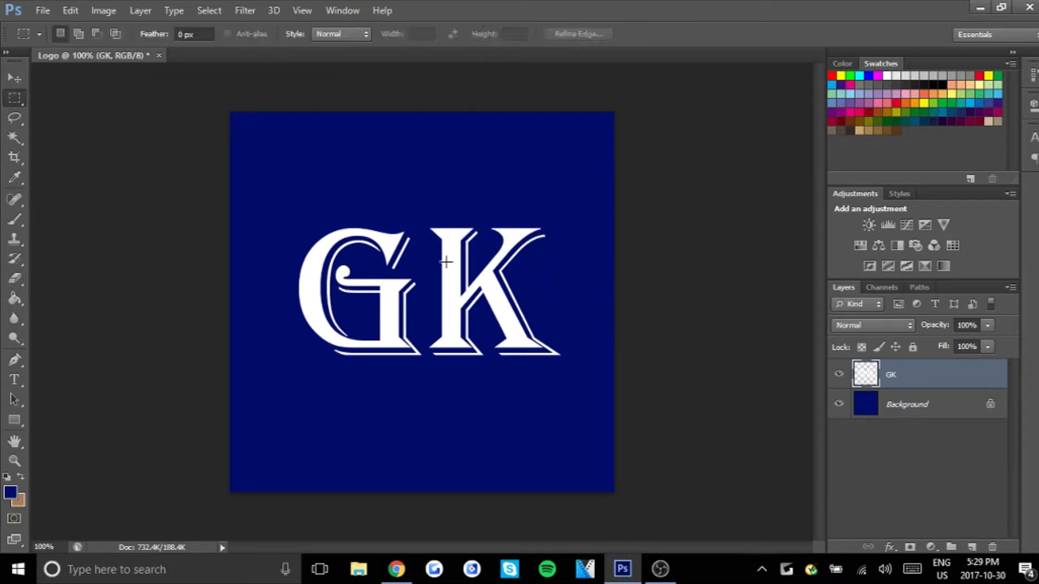
pyautogui.moveTo(425, 223); pyautogui.dragTo(565, 363)
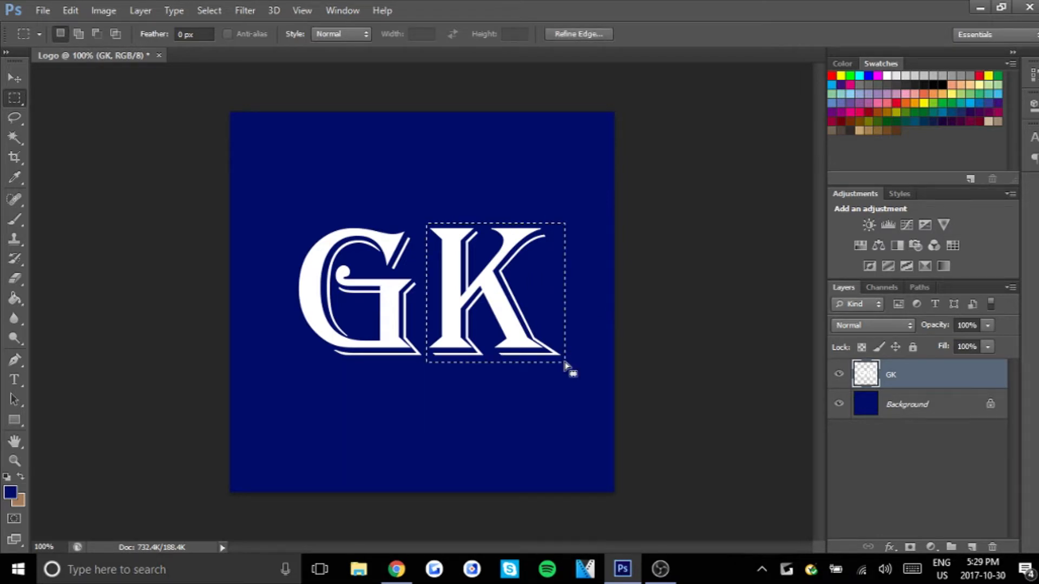
pyautogui.hotkey('ctrl', 't')
pyautogui.moveTo(515, 325); pyautogui.dragTo(471, 405)
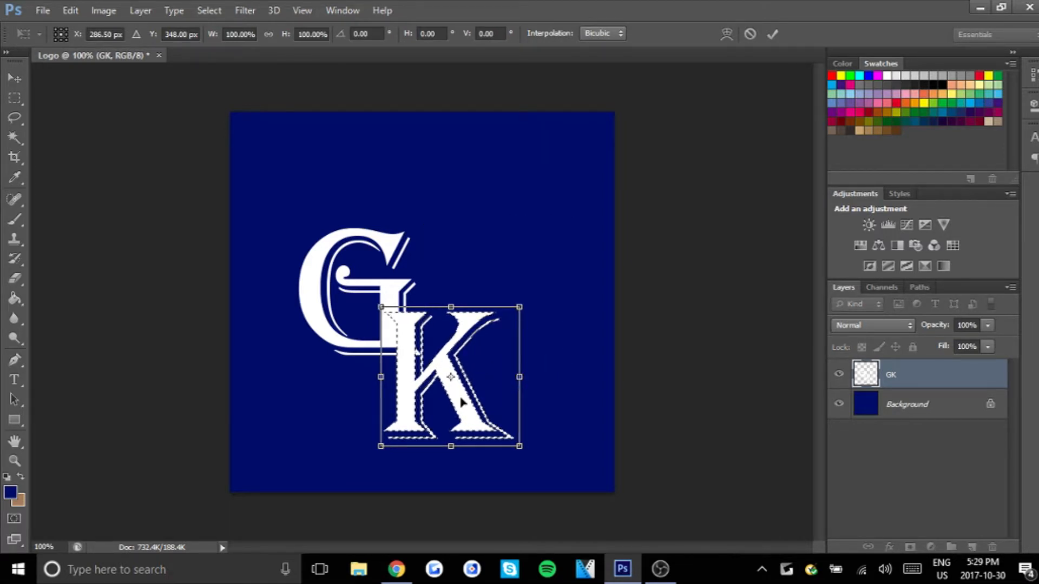
pyautogui.click(14, 84)
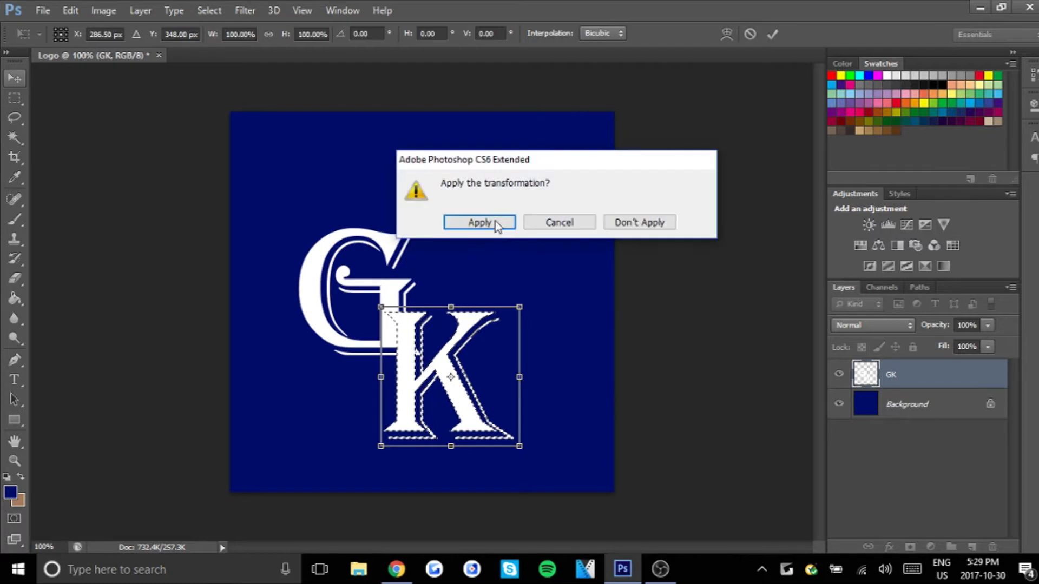
pyautogui.click(466, 222)
pyautogui.moveTo(453, 375); pyautogui.dragTo(447, 375)
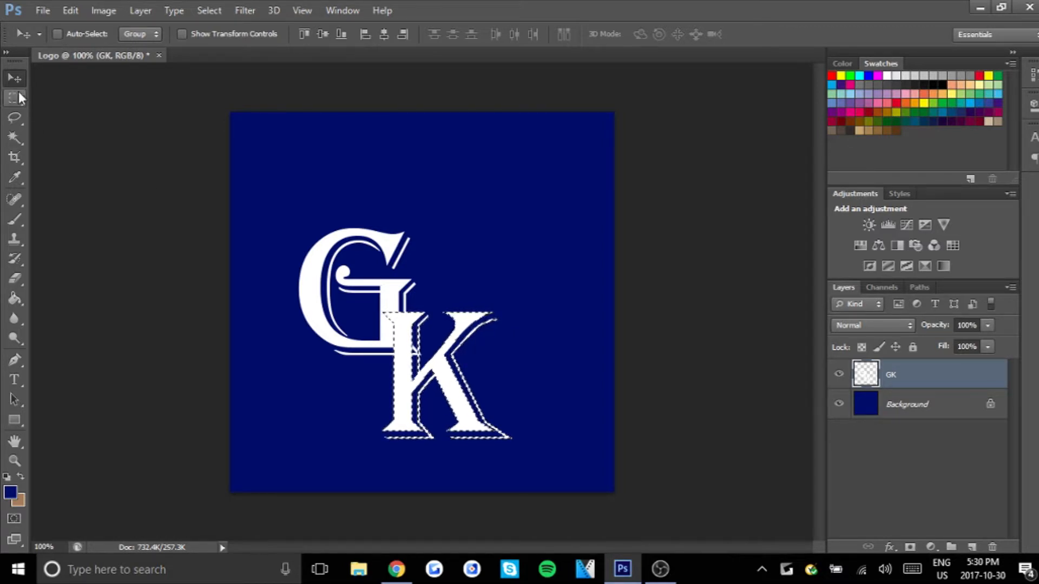
pyautogui.press('m')
pyautogui.hotkey('ctrl', 'd')
# Remove the leftover G strokes that cross the blue gap in the K's stem and stick out past its thin outline.
pyautogui.scroll(4, 725, 358)
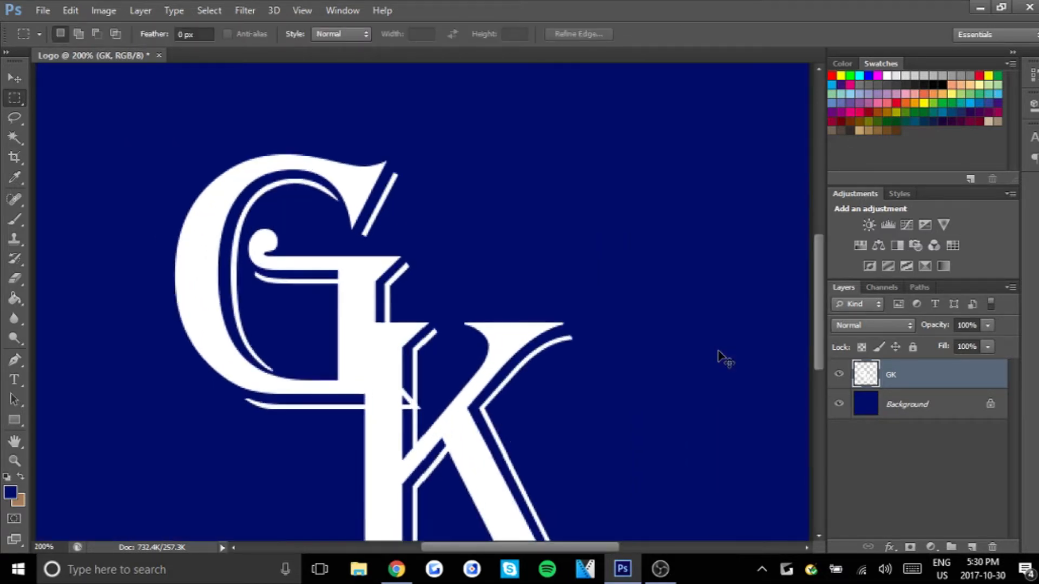
pyautogui.moveTo(816, 322); pyautogui.dragTo(821, 360)
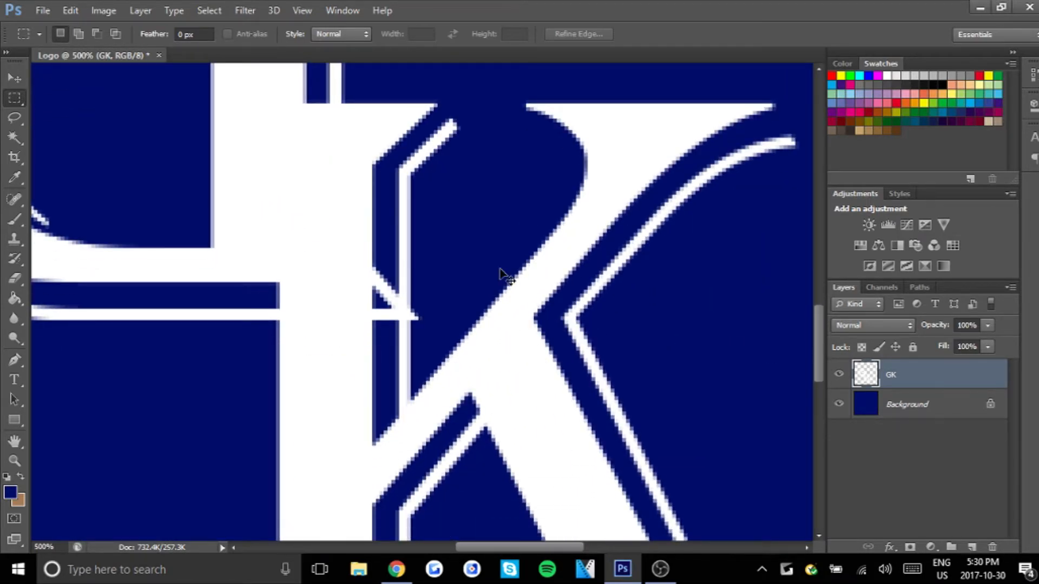
pyautogui.scroll(3, 500, 273)
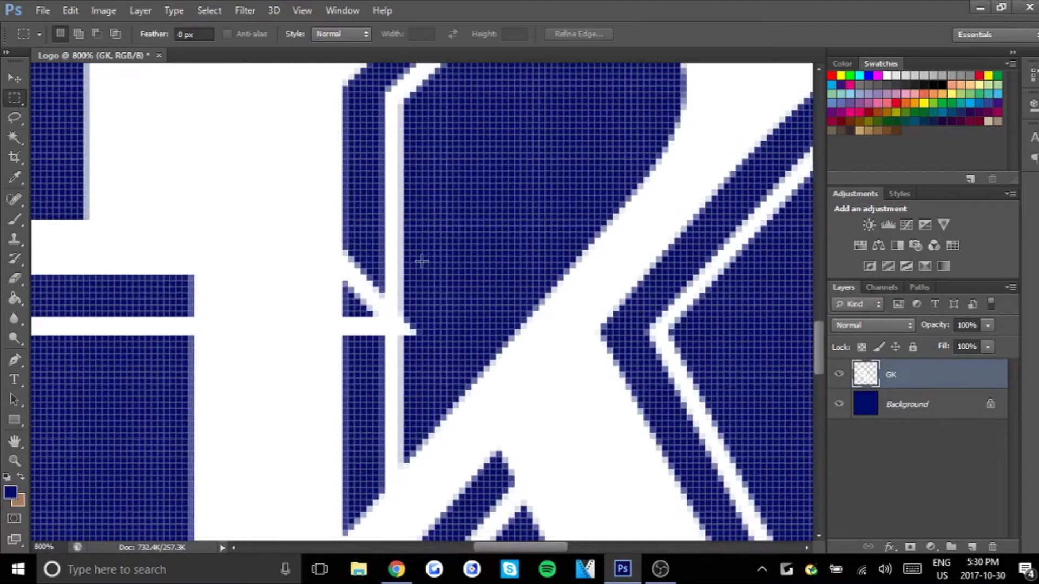
pyautogui.moveTo(347, 251); pyautogui.dragTo(379, 346)
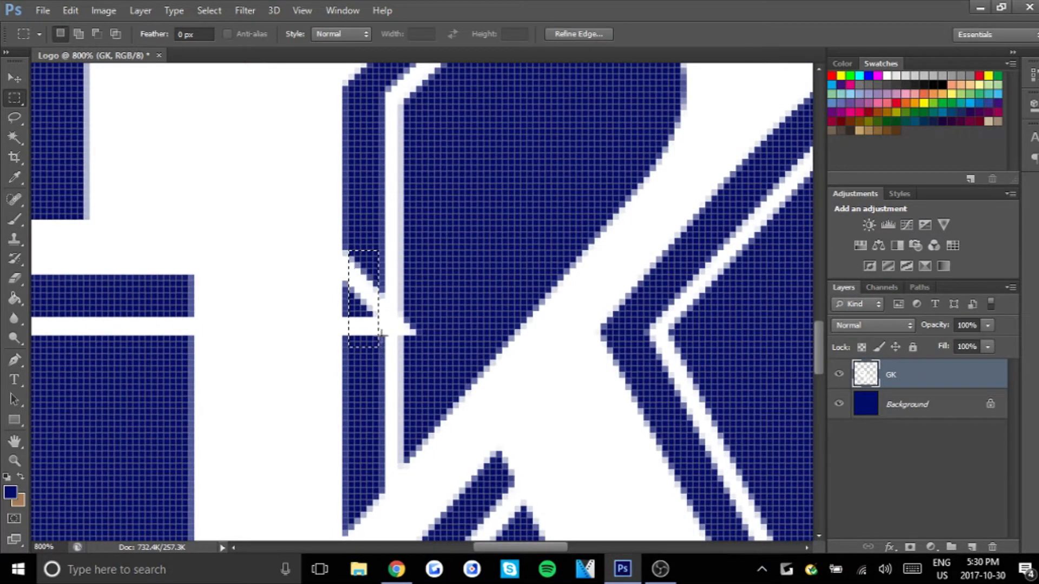
pyautogui.hotkey('alt', 'BackSpace')
pyautogui.moveTo(403, 312); pyautogui.dragTo(426, 340)
pyautogui.hotkey('alt', 'BackSpace')
pyautogui.hotkey('ctrl', 'd')
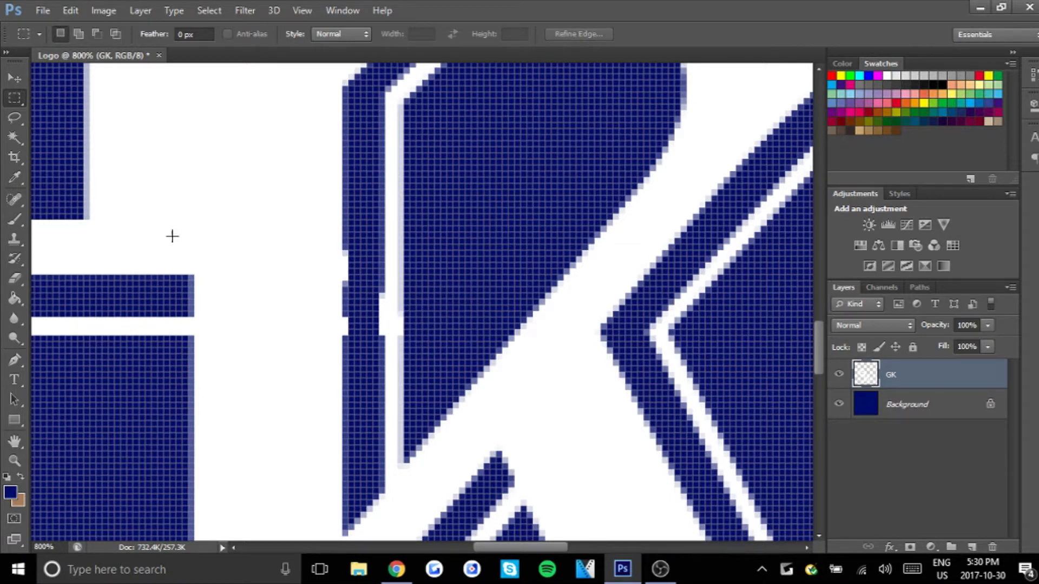
# Sample the soft blue edge colour and paint over the white notches along the gap's left edge with it.
pyautogui.click(15, 177)
pyautogui.click(344, 237)
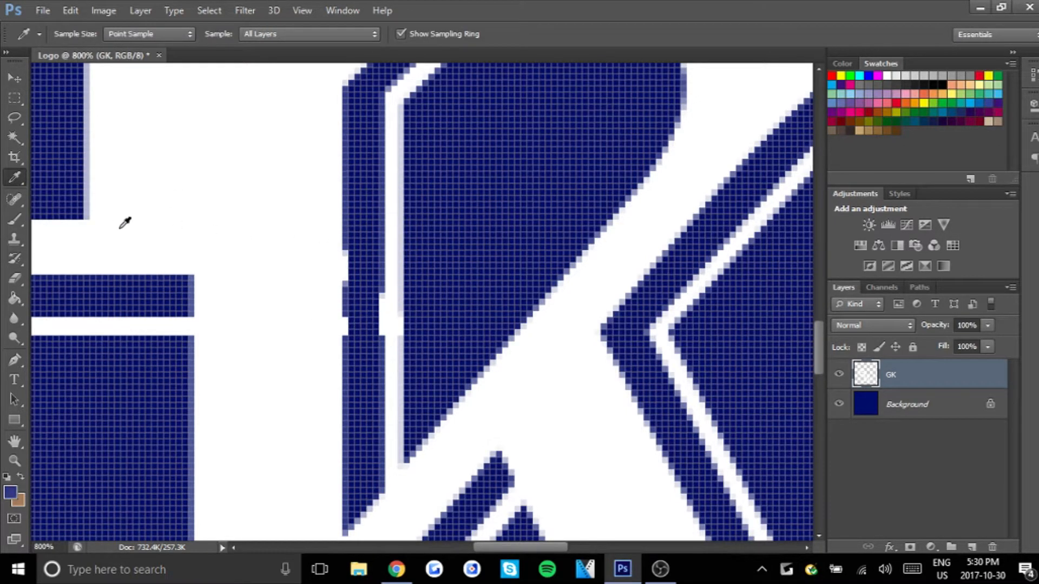
pyautogui.click(14, 98)
pyautogui.moveTo(342, 243); pyautogui.dragTo(347, 339)
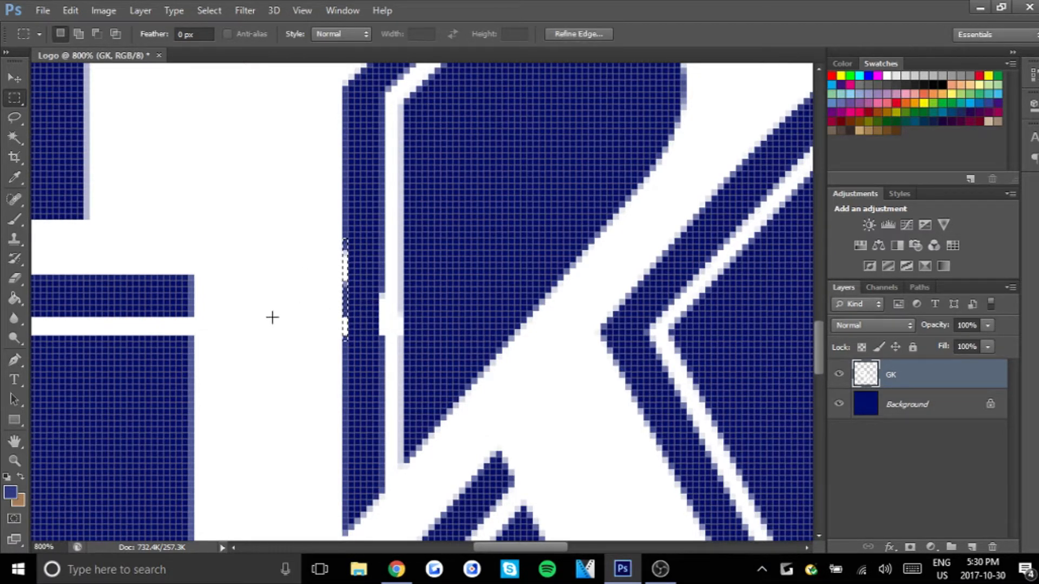
pyautogui.click(15, 219)
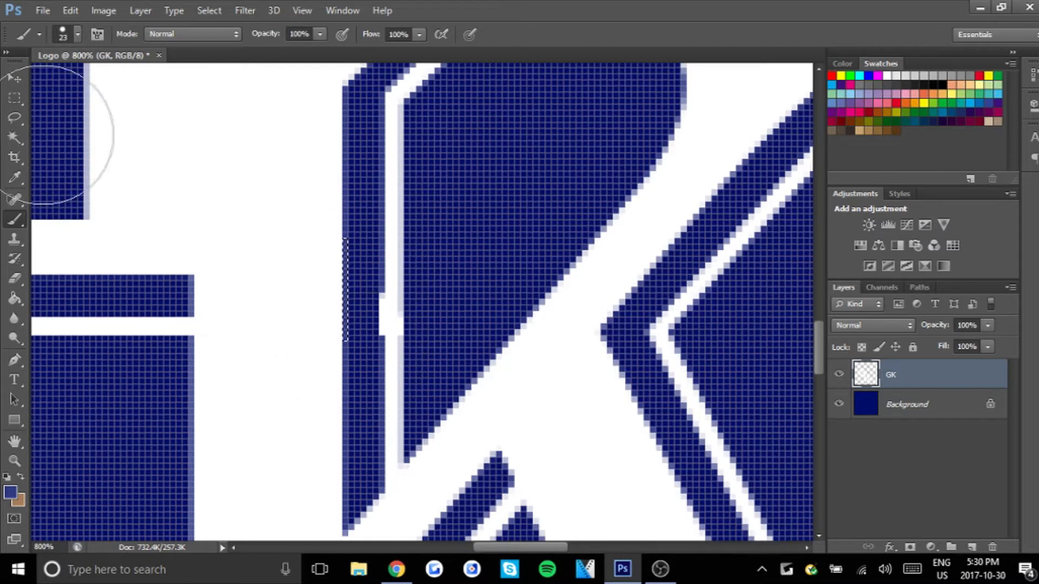
pyautogui.click(14, 98)
pyautogui.click(380, 282)
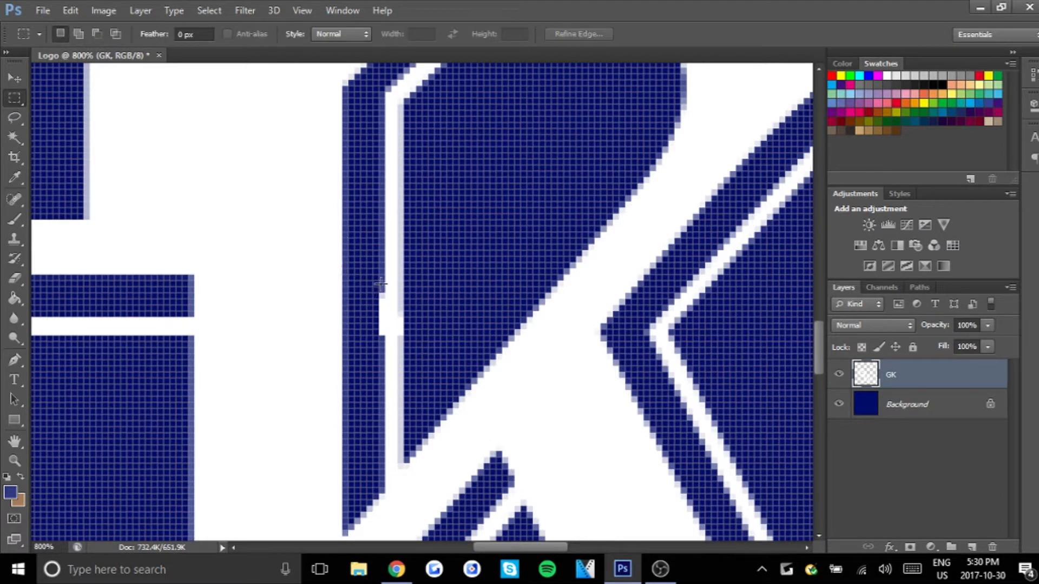
# Paint over the white bump on the gap's right edge with the sampled edge colour.
pyautogui.moveTo(378, 282); pyautogui.dragTo(397, 339)
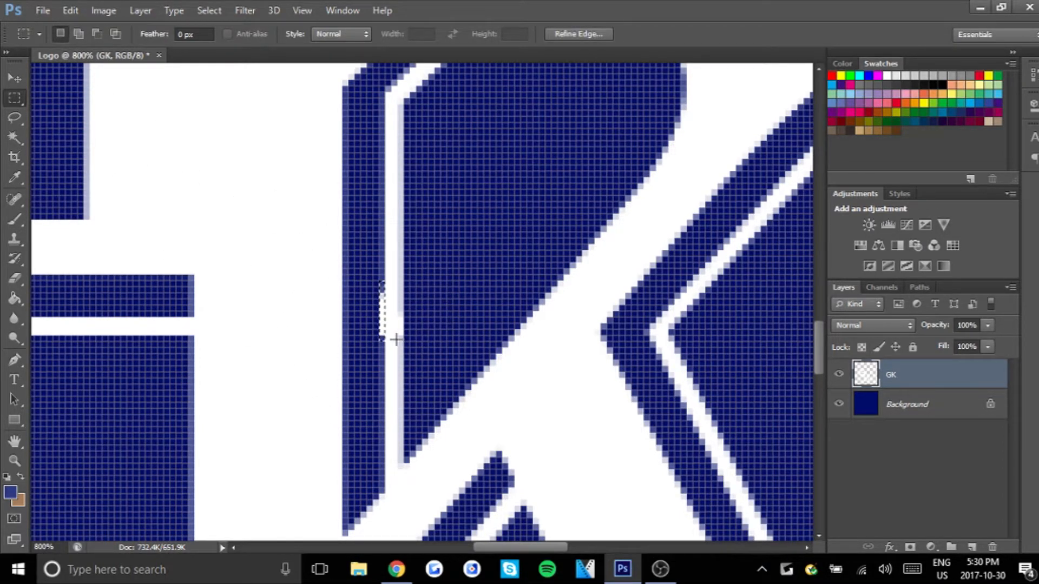
pyautogui.click(14, 219)
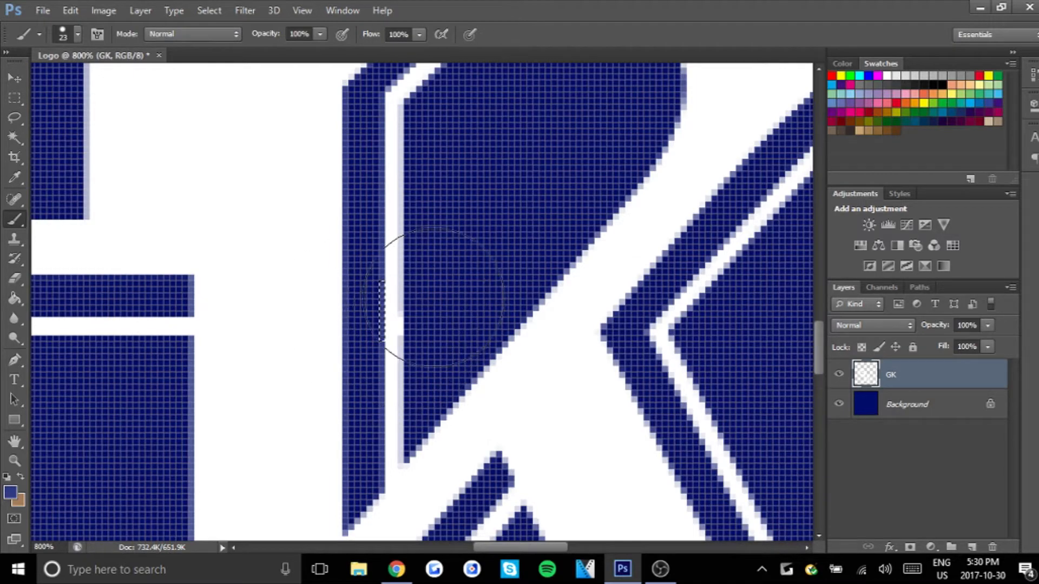
pyautogui.click(15, 97)
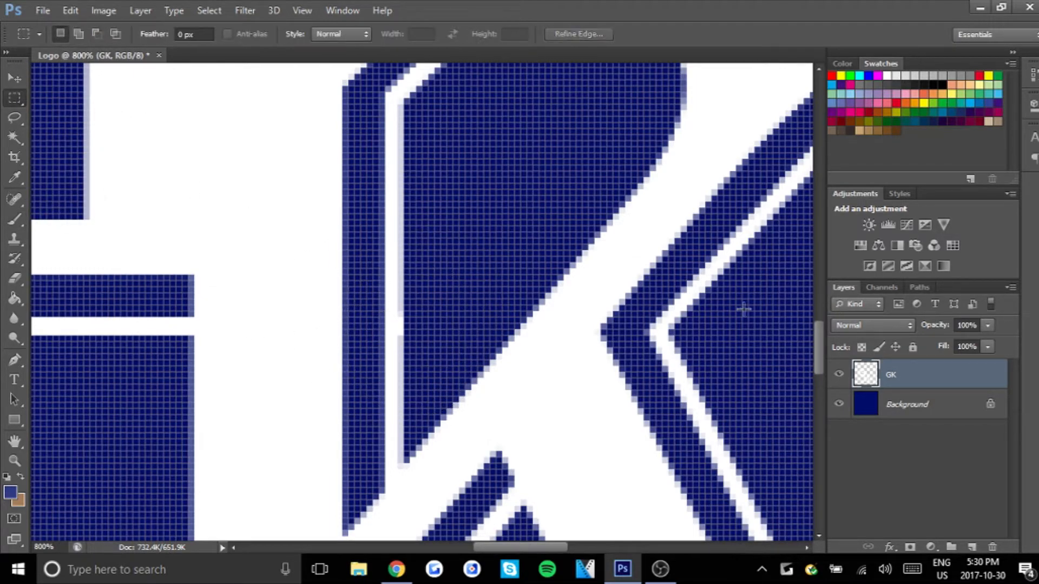
# Move the combined GK monogram up and right to about the centre of the blue canvas.
pyautogui.hotkey('ctrl', '-')
pyautogui.hotkey('ctrl', '-')
pyautogui.hotkey('ctrl', '-')
pyautogui.hotkey('ctrl', '-')
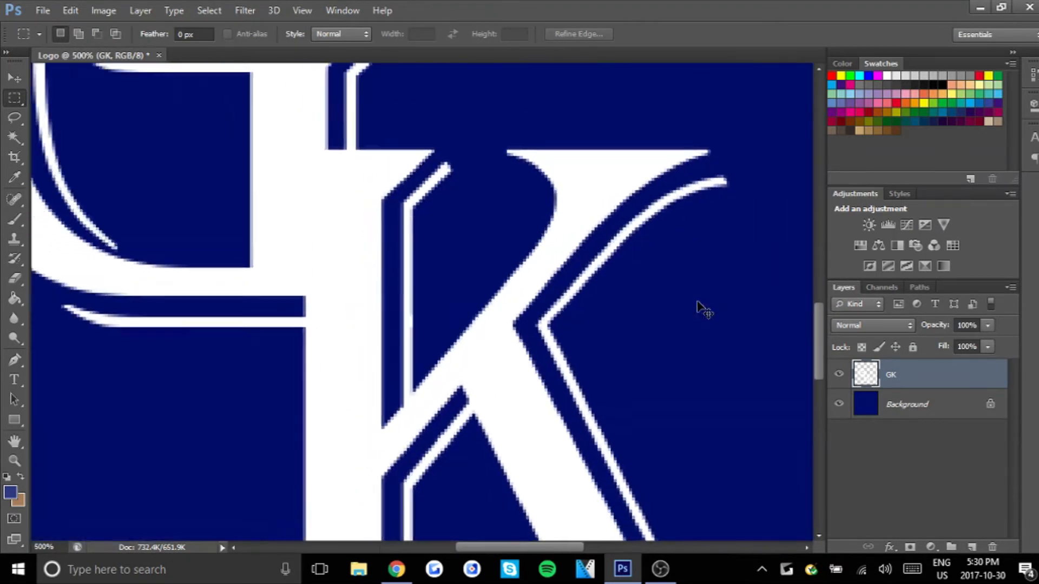
pyautogui.hotkey('ctrl', '-')
pyautogui.hotkey('ctrl', '-')
pyautogui.hotkey('ctrl', '-')
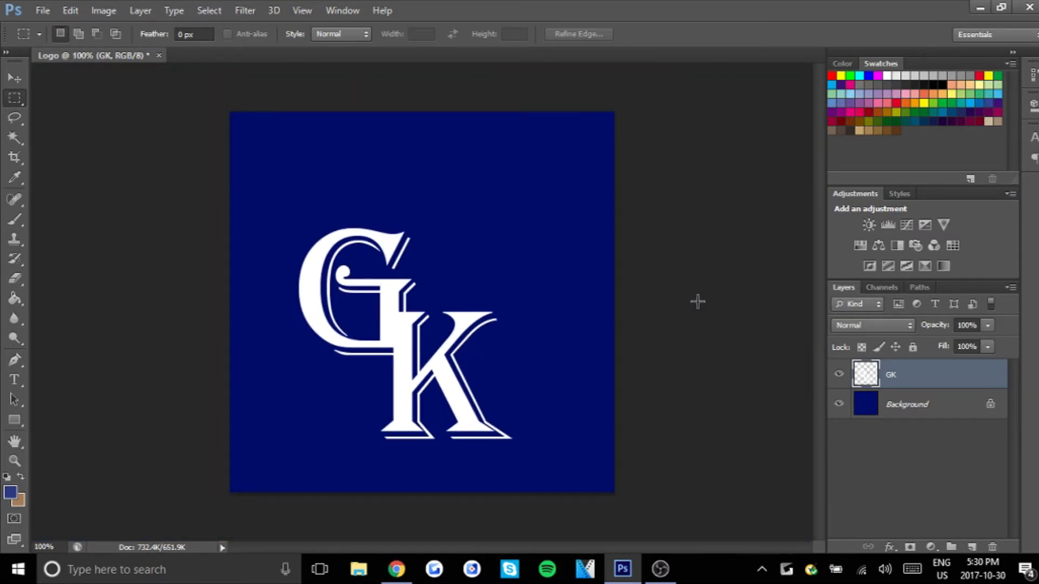
pyautogui.click(14, 79)
pyautogui.moveTo(409, 377); pyautogui.dragTo(428, 349)
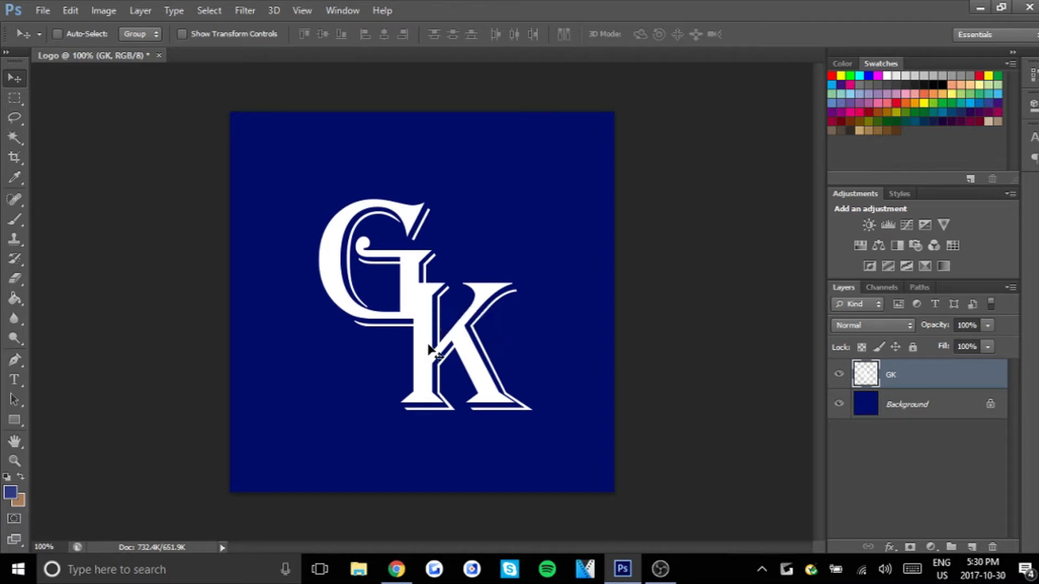
# Switch to Chrome and search Google for "blue crown".
pyautogui.click(397, 565)
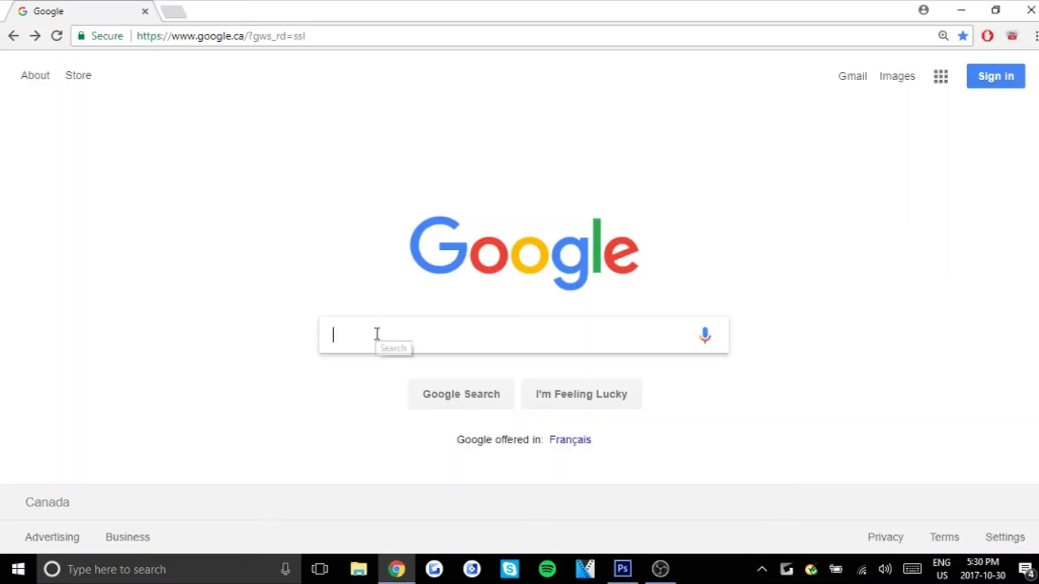
pyautogui.write('blue crown')
pyautogui.press('Return')
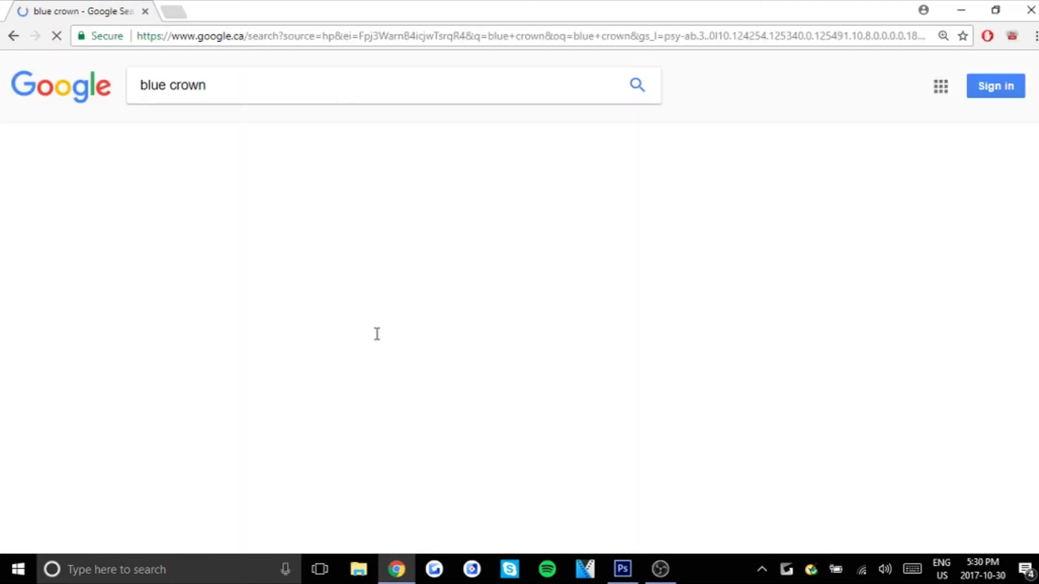
# Limit the search to usage rights "free to use or share" and show the image results.
pyautogui.click(593, 137)
pyautogui.click(612, 215)
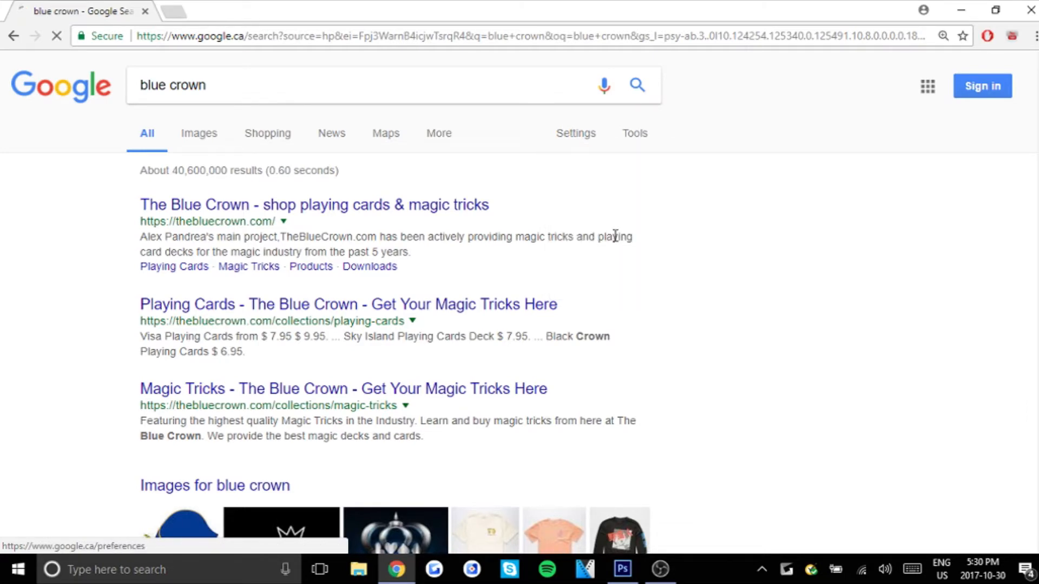
pyautogui.scroll(-10, 928, 195)
pyautogui.click(285, 256)
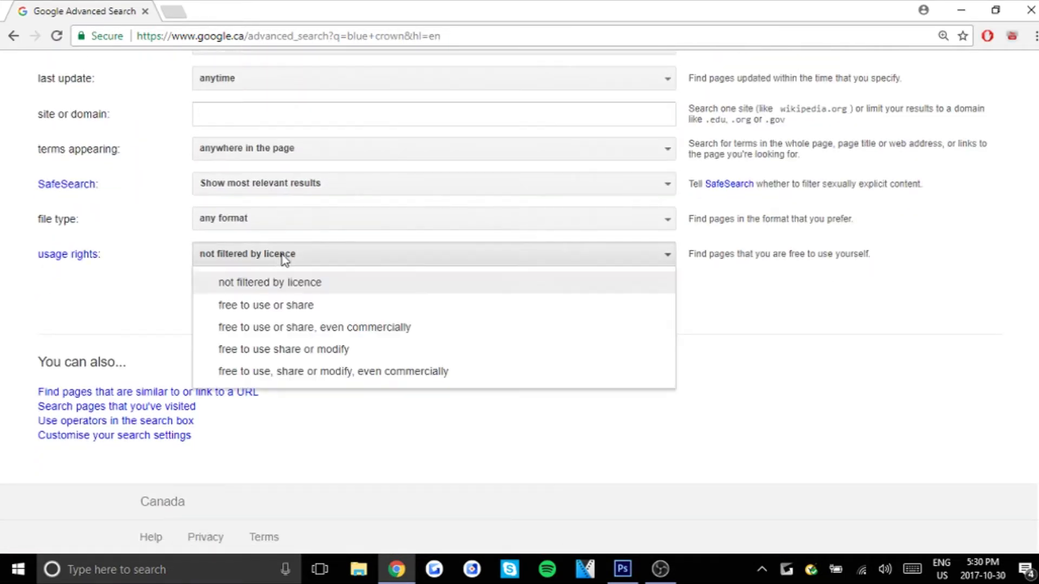
pyautogui.click(301, 304)
pyautogui.click(607, 304)
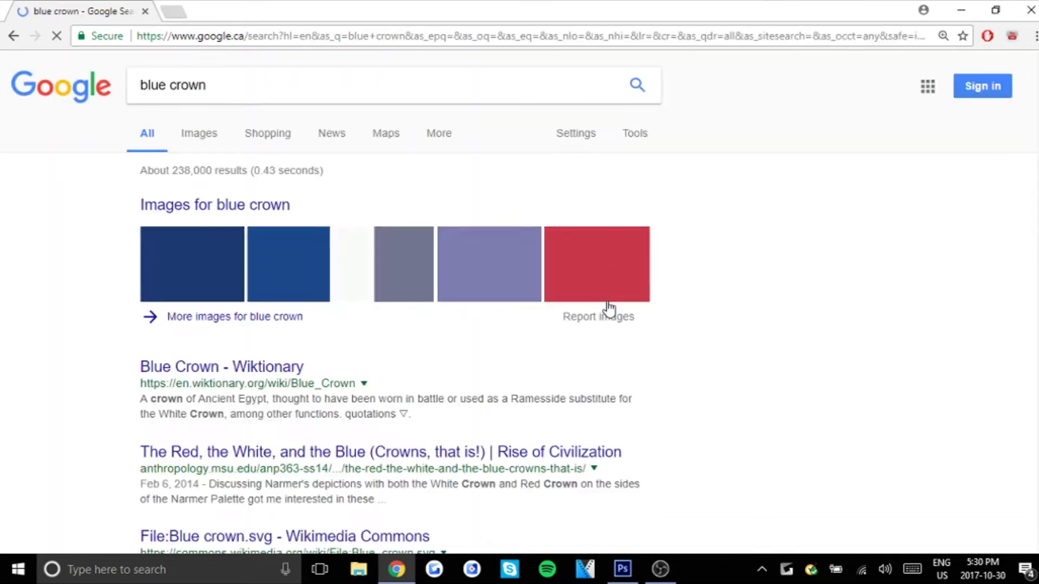
pyautogui.click(199, 134)
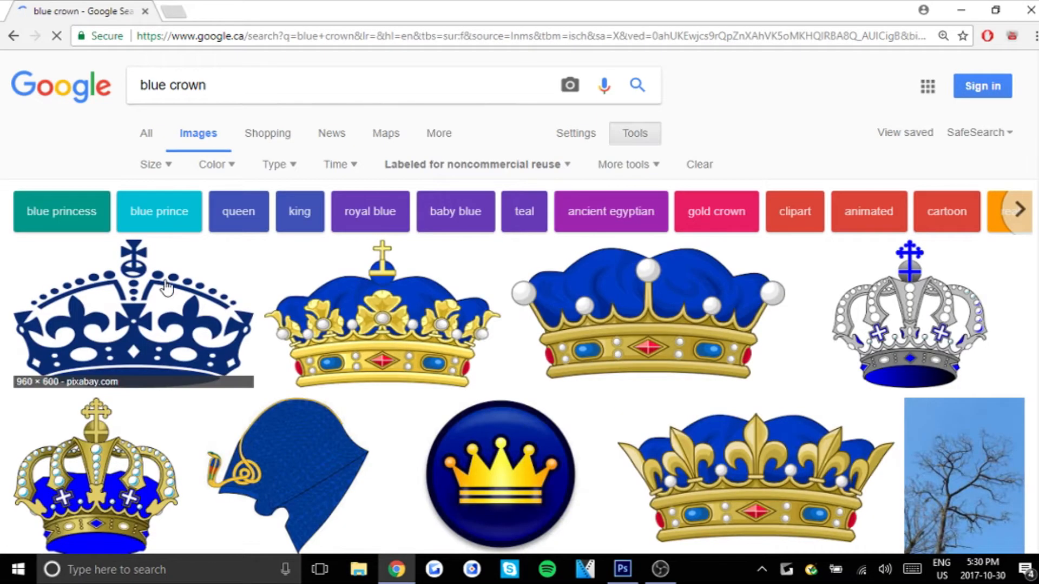
# Open the solid blue jubilee crown from Pixabay in the image results and copy the image.
pyautogui.click(168, 284)
pyautogui.rightClick(305, 362)
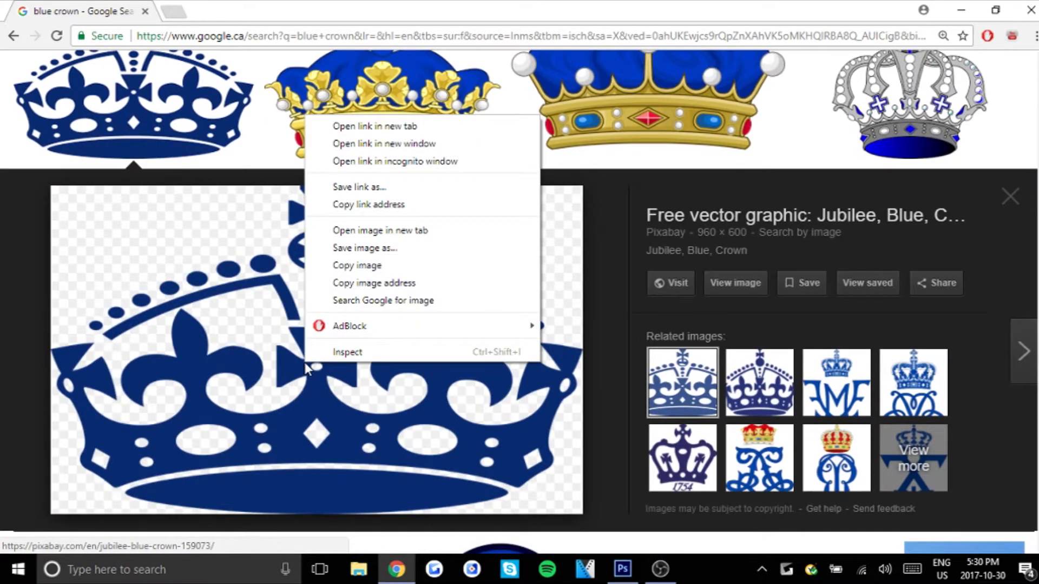
pyautogui.click(407, 266)
# Switch to Photoshop, paste the crown image and scale it down to about two-thirds of the canvas width over the monogram.
pyautogui.click(621, 567)
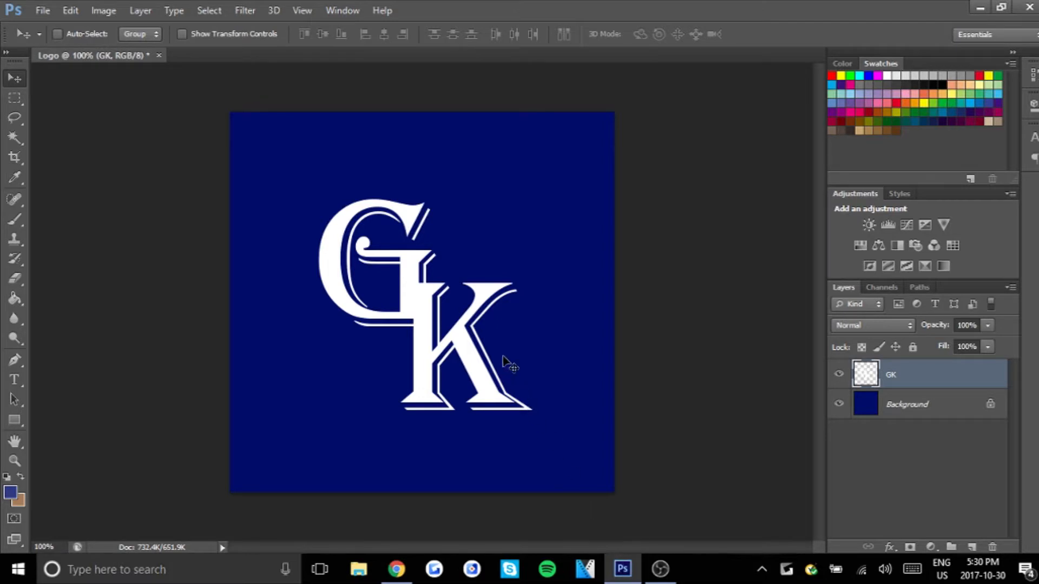
pyautogui.hotkey('ctrl', 'v')
pyautogui.hotkey('ctrl', 't')
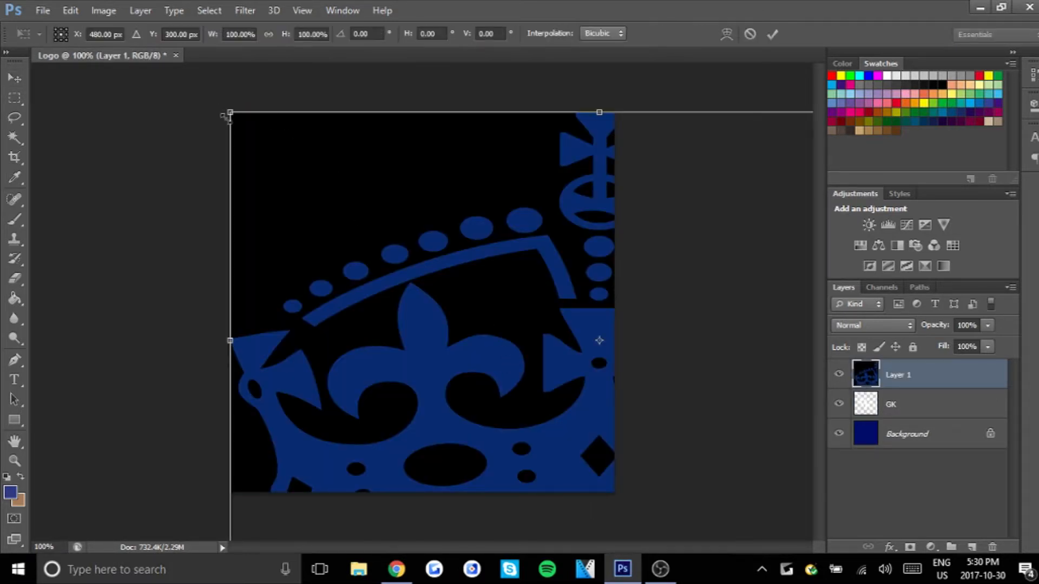
pyautogui.moveTo(269, 160); pyautogui.dragTo(367, 270)
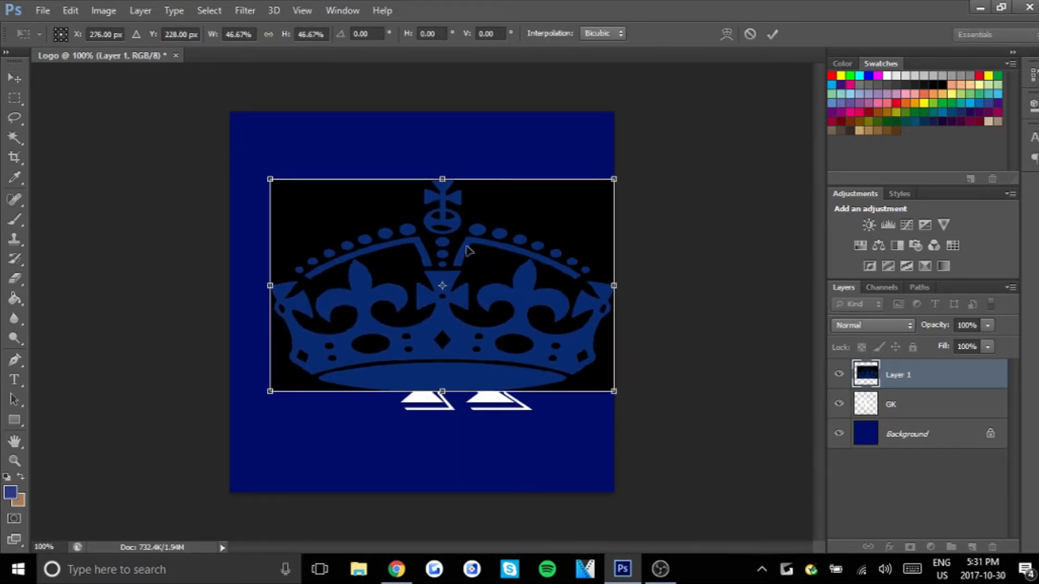
pyautogui.moveTo(614, 178); pyautogui.dragTo(540, 208)
pyautogui.press('v')
pyautogui.click(476, 223)
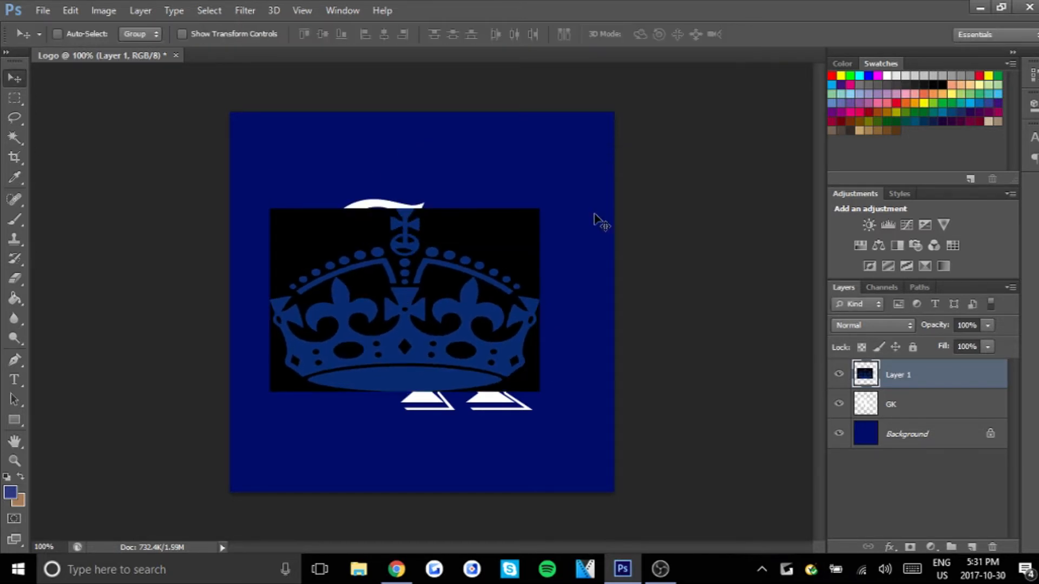
# Delete the black area above the crown and inside the openings of its top orb using the Magic Wand.
pyautogui.hotkey('ctrl', '+')
pyautogui.click(14, 137)
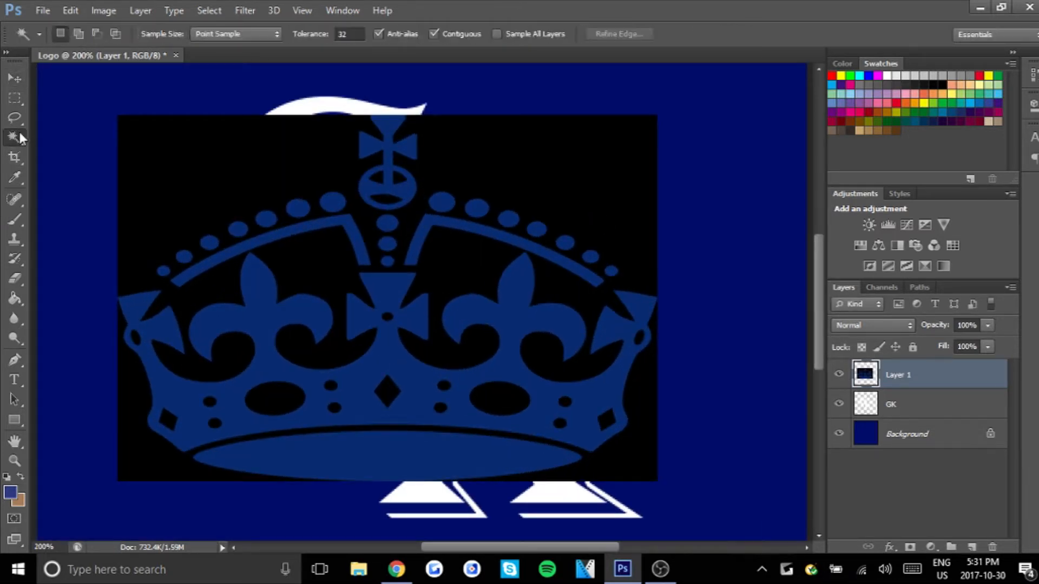
pyautogui.click(162, 157)
pyautogui.press('Delete')
pyautogui.click(387, 177)
pyautogui.press('Delete')
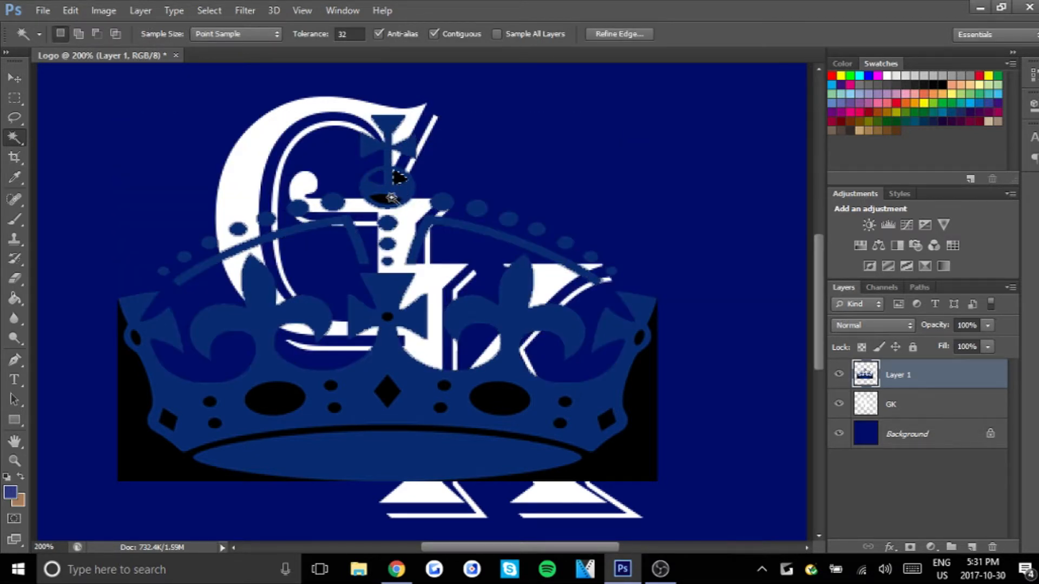
pyautogui.click(386, 199)
pyautogui.press('Delete')
# Delete the remaining black from the crown's band holes, centre cross and outer lower areas, and clear the selection.
pyautogui.click(386, 399)
pyautogui.press('Delete')
pyautogui.click(388, 316)
pyautogui.press('Delete')
pyautogui.click(443, 385)
pyautogui.press('Delete')
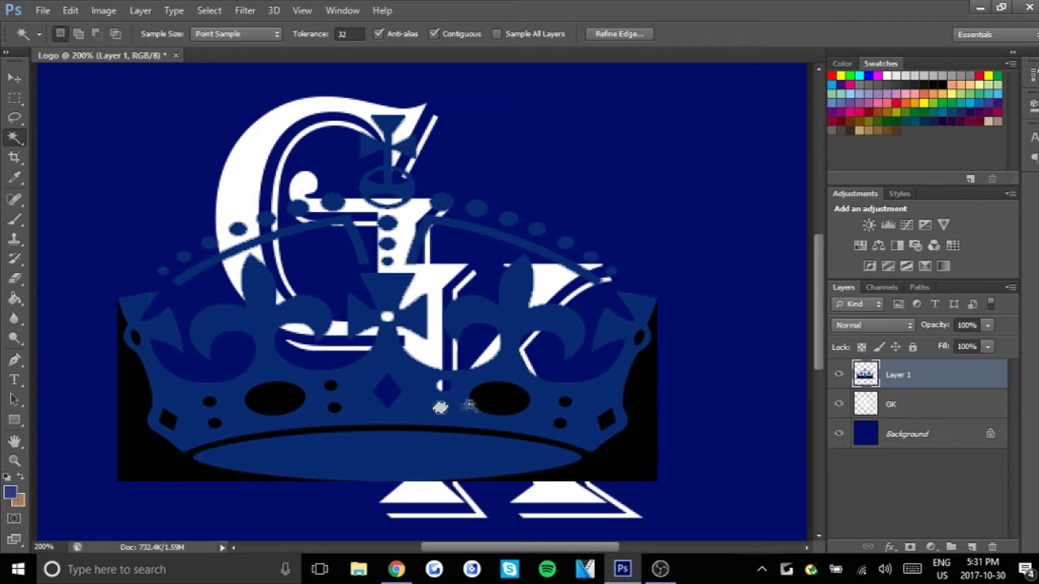
pyautogui.press('Delete')
pyautogui.click(499, 399)
pyautogui.press('Delete')
pyautogui.click(643, 406)
pyautogui.press('Delete')
pyautogui.click(210, 401)
pyautogui.press('Delete')
pyautogui.click(214, 424)
pyautogui.press('Delete')
pyautogui.click(168, 418)
pyautogui.press('Delete')
pyautogui.click(134, 337)
pyautogui.press('Delete')
pyautogui.click(271, 399)
pyautogui.press('Delete')
pyautogui.click(330, 385)
pyautogui.press('Delete')
pyautogui.hotkey('ctrl', 'd')
# Turn the crown white with Hue/Saturation, setting saturation to -100 and lightness to its maximum.
pyautogui.press('m')
pyautogui.press('i')
pyautogui.click(103, 10)
pyautogui.moveTo(135, 50)
pyautogui.click(324, 127)
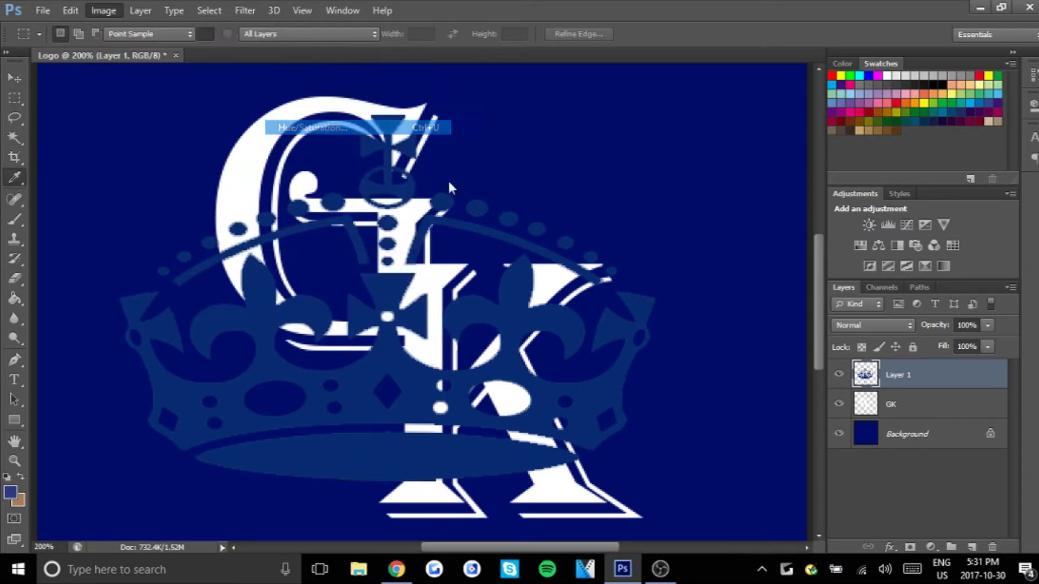
pyautogui.moveTo(489, 242); pyautogui.dragTo(413, 242)
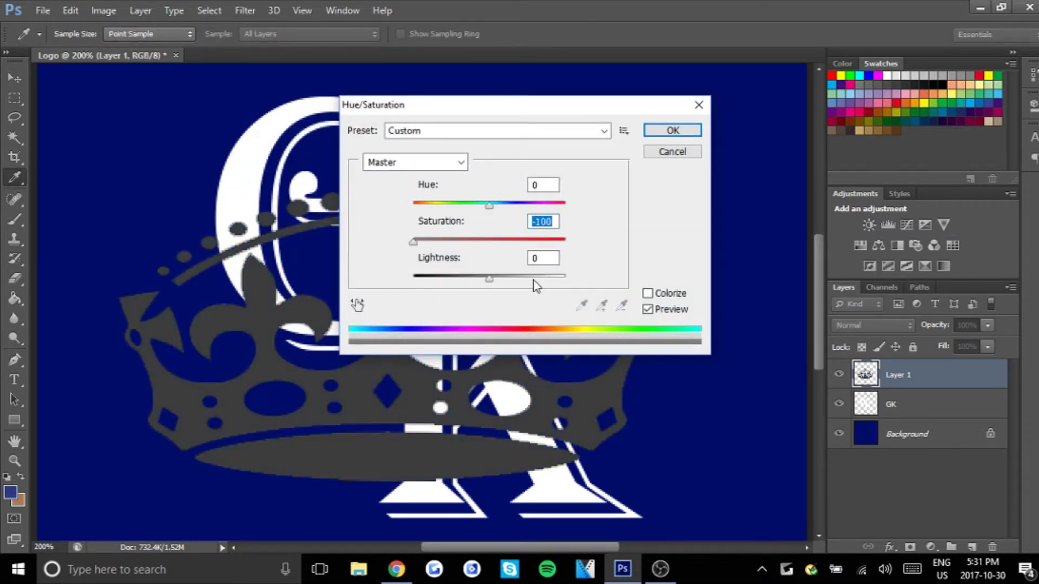
pyautogui.moveTo(489, 279); pyautogui.dragTo(704, 280)
pyautogui.click(672, 131)
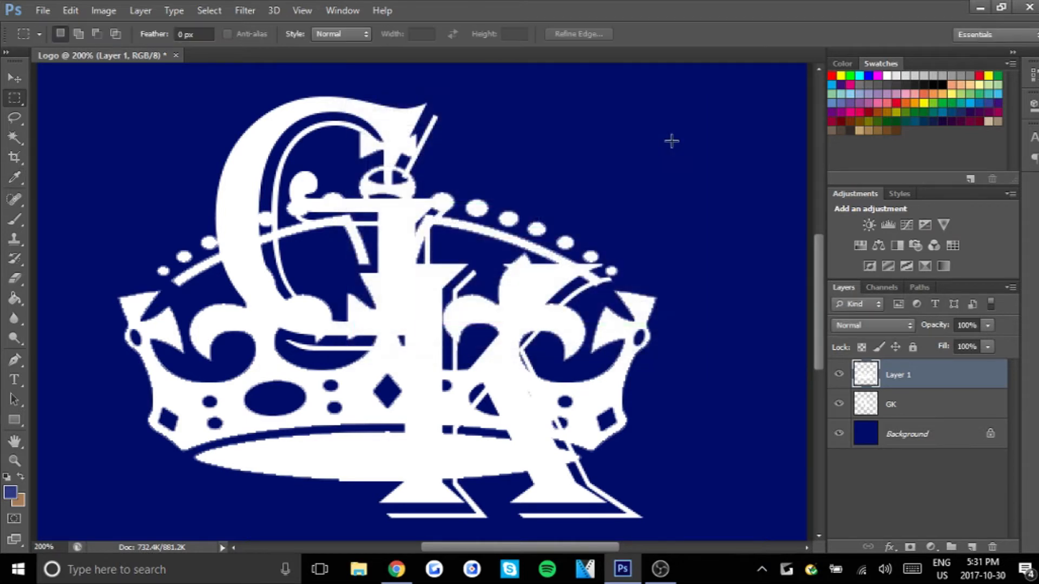
# Transform the crown to about 54% size, rotate it about 38.8° clockwise and place it above the K, beside the G.
pyautogui.hotkey('ctrl', '-')
pyautogui.hotkey('ctrl', 't')
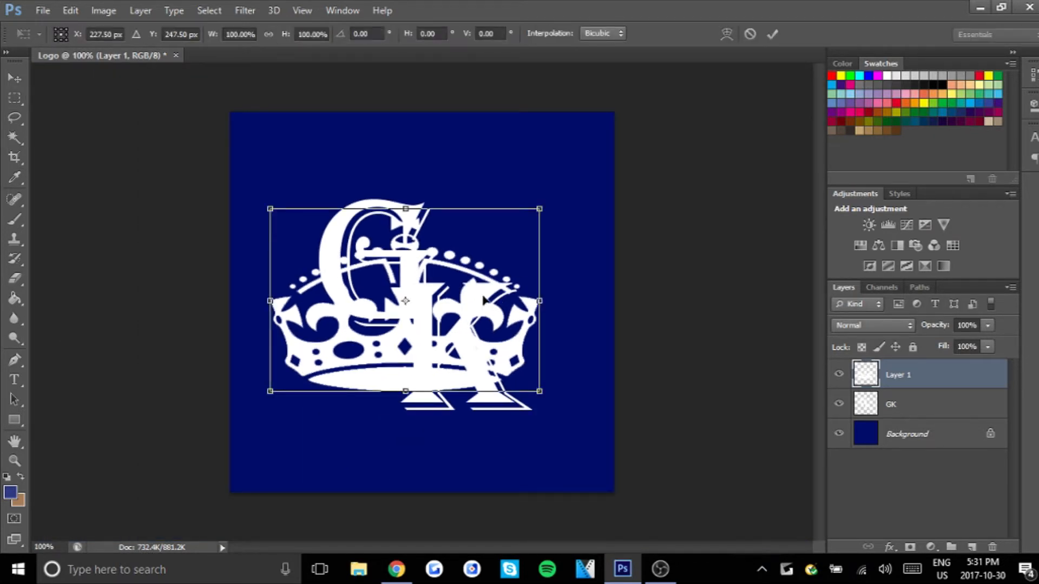
pyautogui.moveTo(530, 238); pyautogui.dragTo(600, 155)
pyautogui.moveTo(624, 118); pyautogui.dragTo(494, 213)
pyautogui.moveTo(419, 246); pyautogui.dragTo(525, 253)
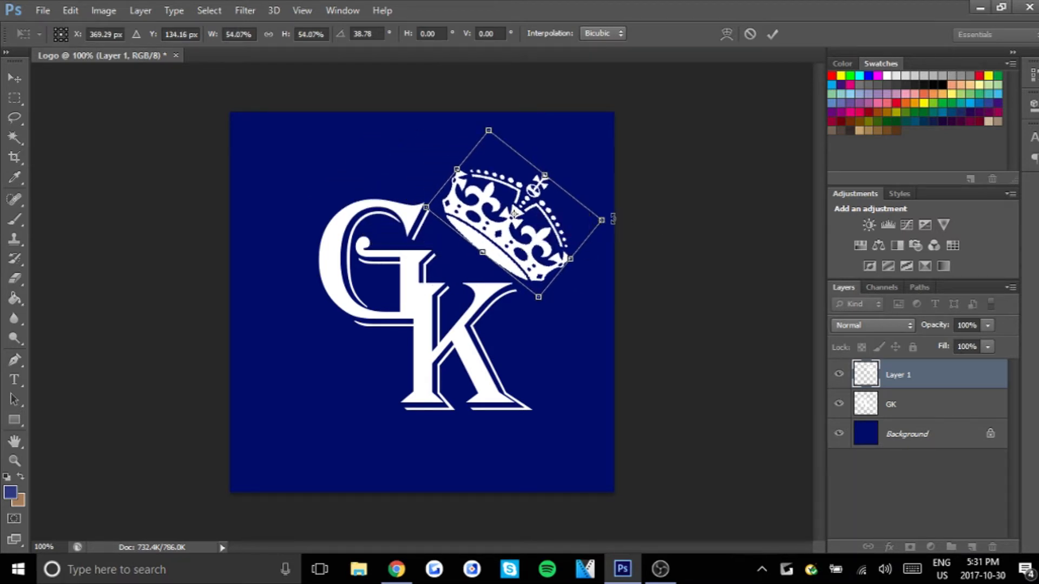
# Fine-tune the crown to about 50% size and 40.4° rotation, adjust its height slightly and apply the transformation.
pyautogui.moveTo(602, 220); pyautogui.dragTo(533, 231)
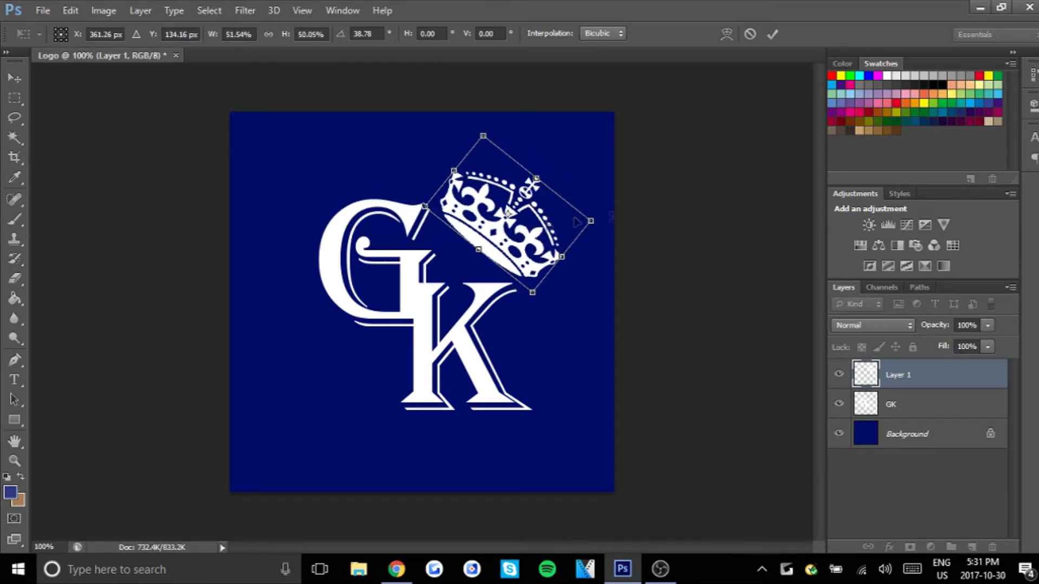
pyautogui.moveTo(617, 218); pyautogui.dragTo(617, 222)
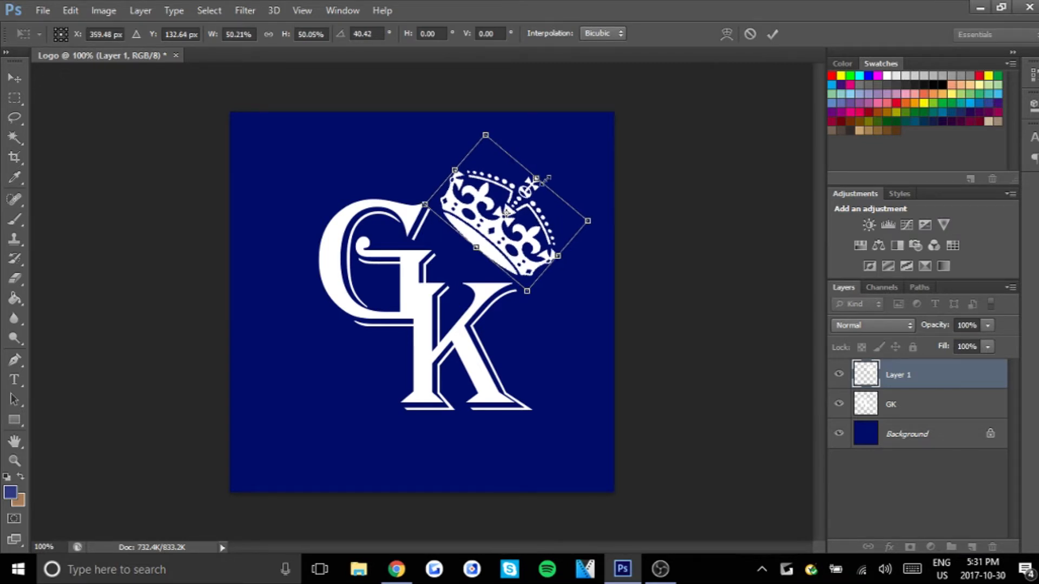
pyautogui.moveTo(537, 179); pyautogui.dragTo(535, 180)
pyautogui.moveTo(477, 248); pyautogui.dragTo(472, 248)
pyautogui.press('v')
pyautogui.click(491, 225)
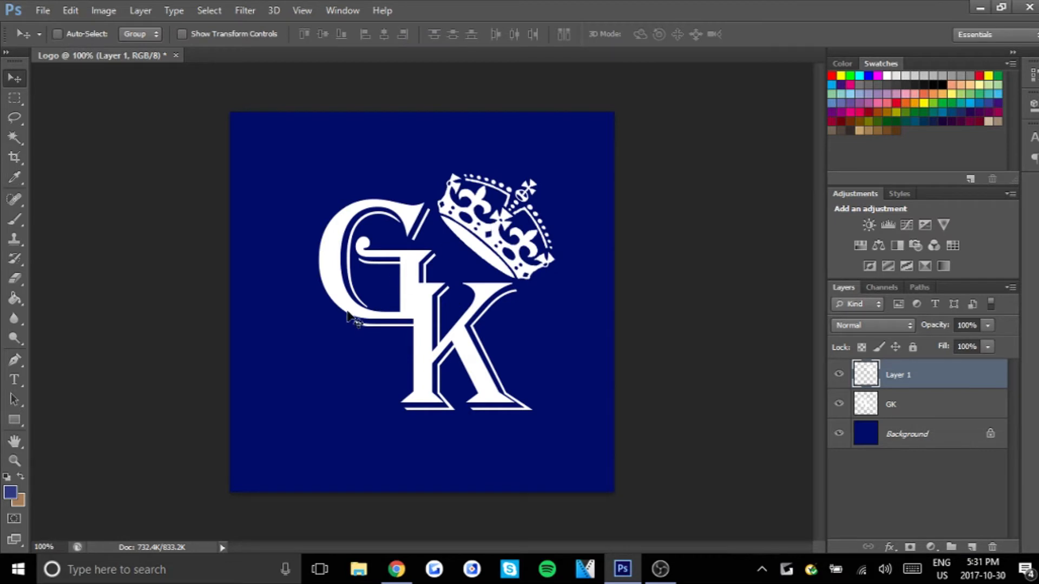
# Merge the crown layer down into the GK layer and move the combined logo slightly left and down.
pyautogui.rightClick(945, 378)
pyautogui.click(740, 387)
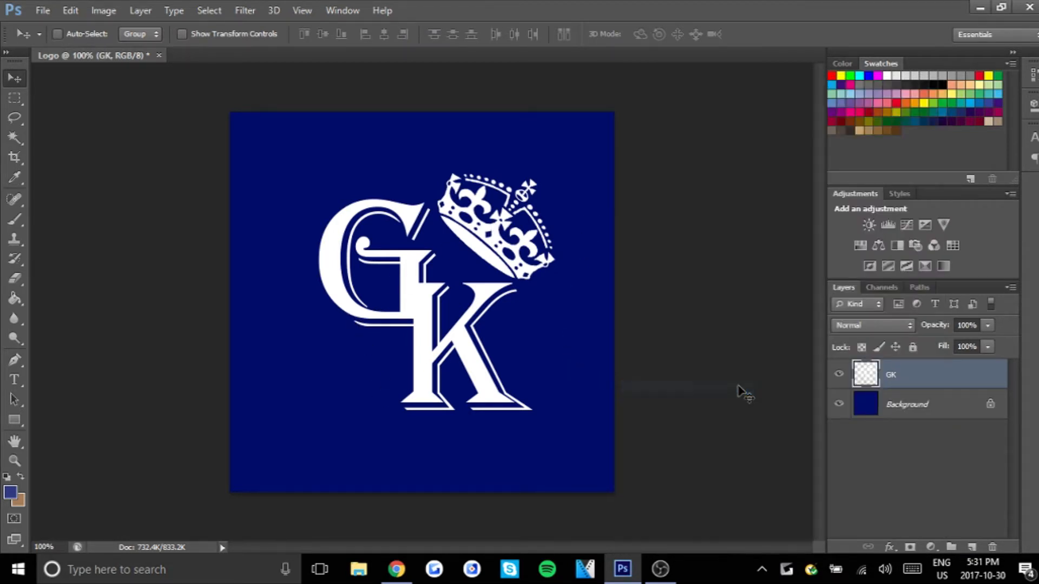
pyautogui.moveTo(435, 271); pyautogui.dragTo(425, 276)
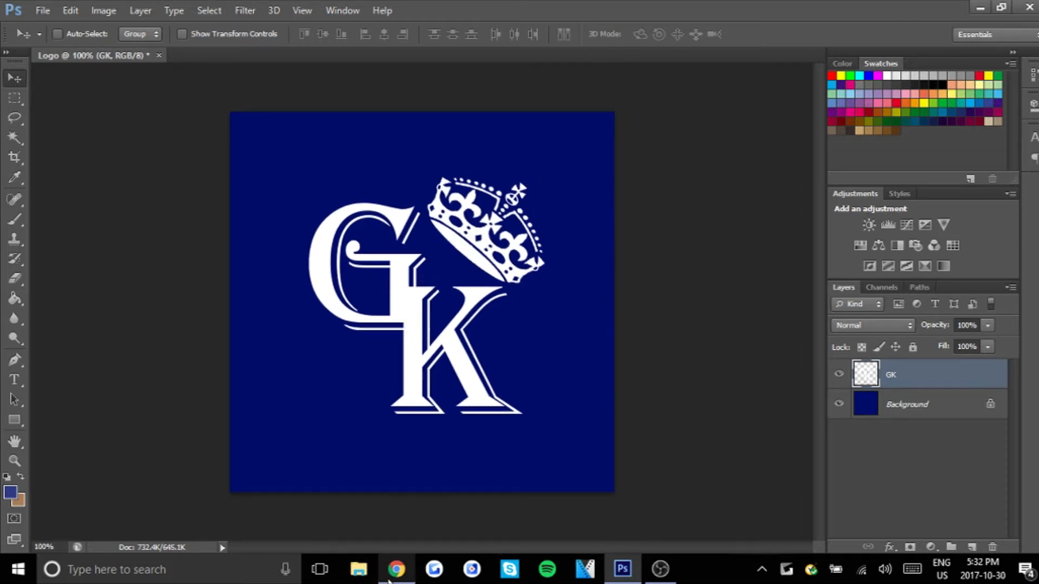
# Switch to Chrome and search Google Images for "marble texture".
pyautogui.click(396, 569)
pyautogui.scroll(4, 316, 476)
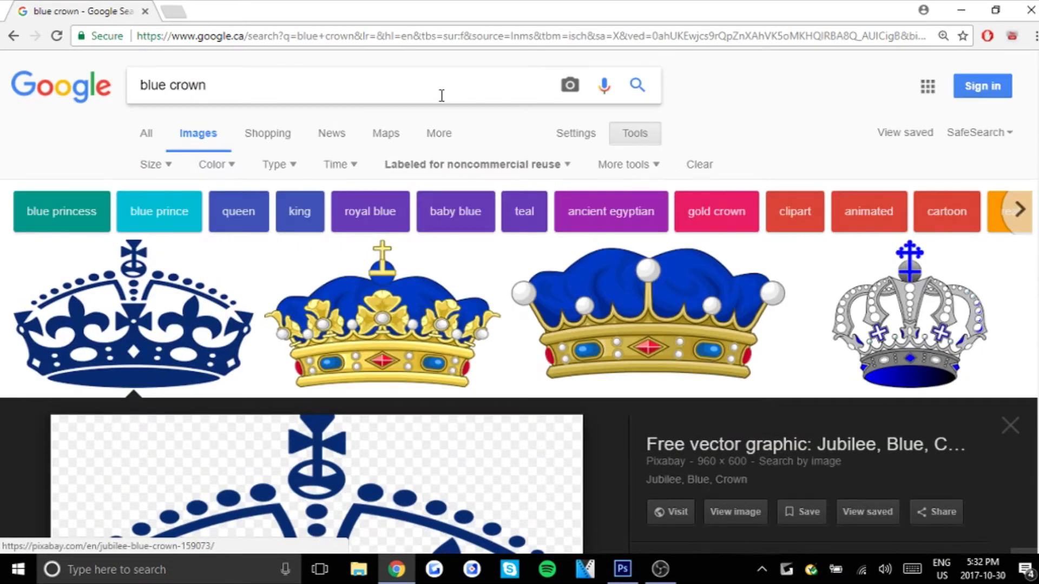
pyautogui.moveTo(440, 92); pyautogui.dragTo(28, 105)
pyautogui.write('ma')
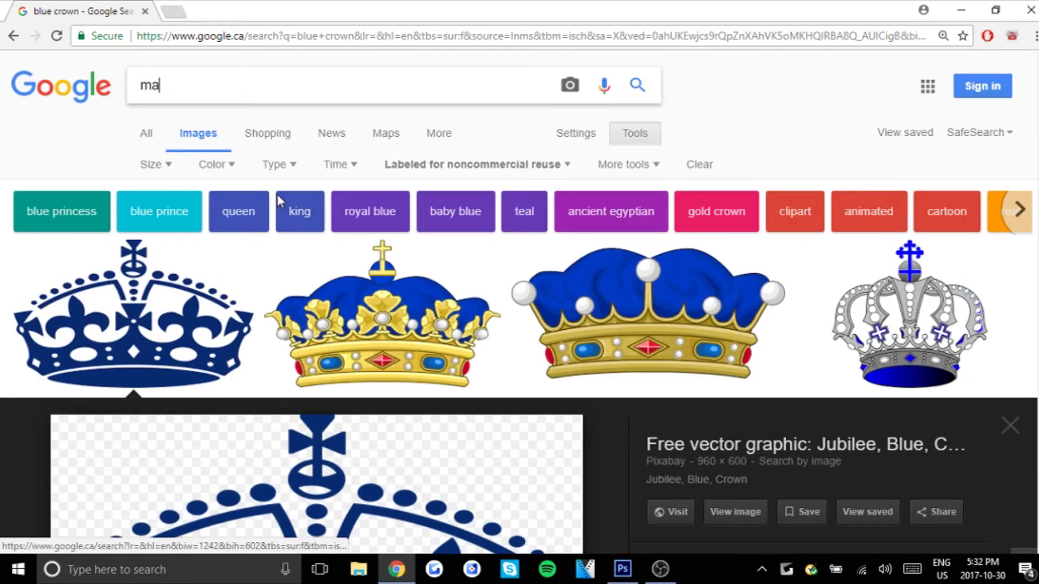
pyautogui.write('rble texture')
pyautogui.press('Return')
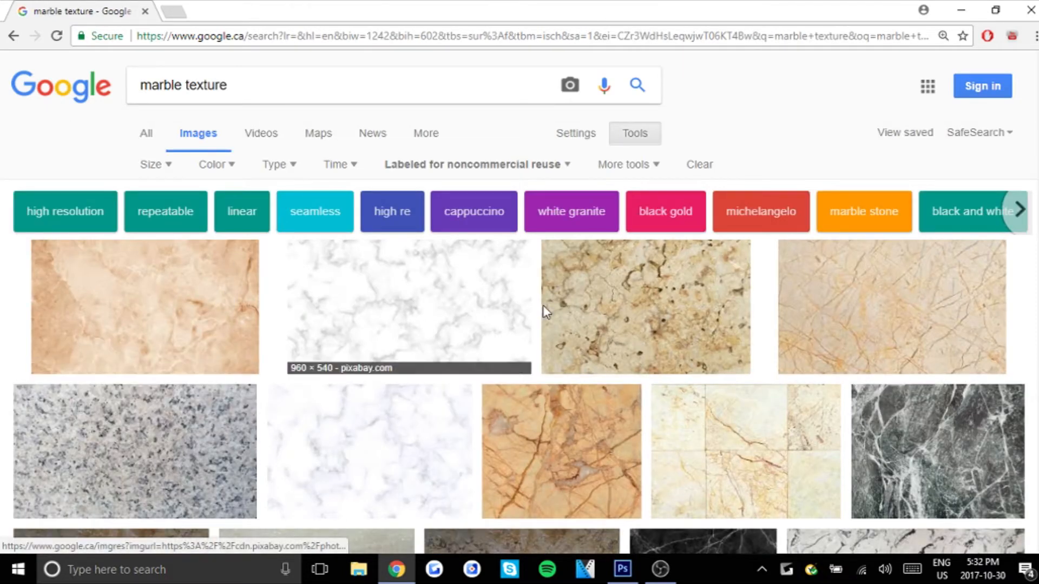
# Open the white marble result, choose the 960 × 642 related illustration with grey veins and copy the image.
pyautogui.click(453, 306)
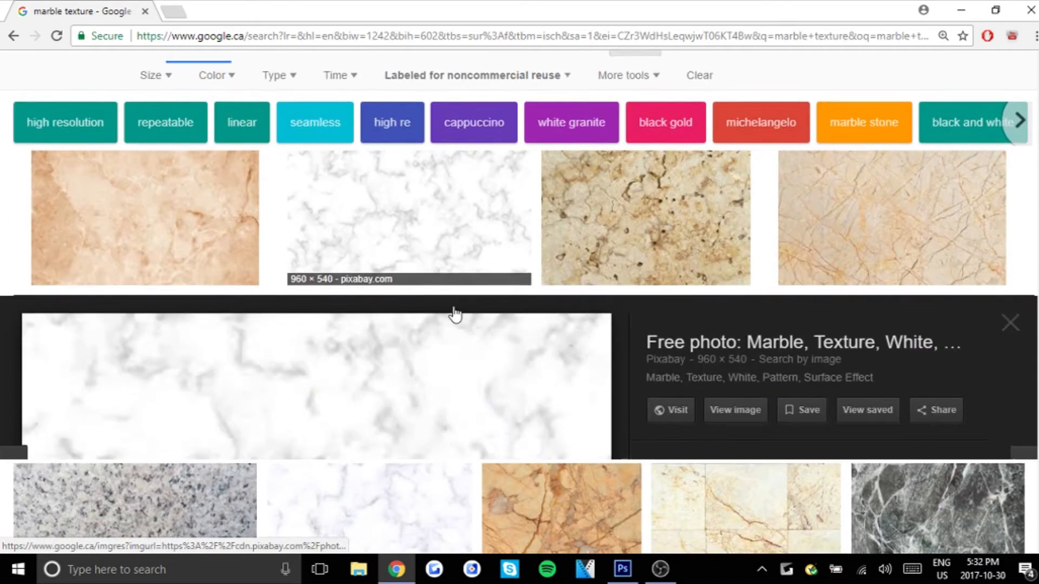
pyautogui.click(765, 375)
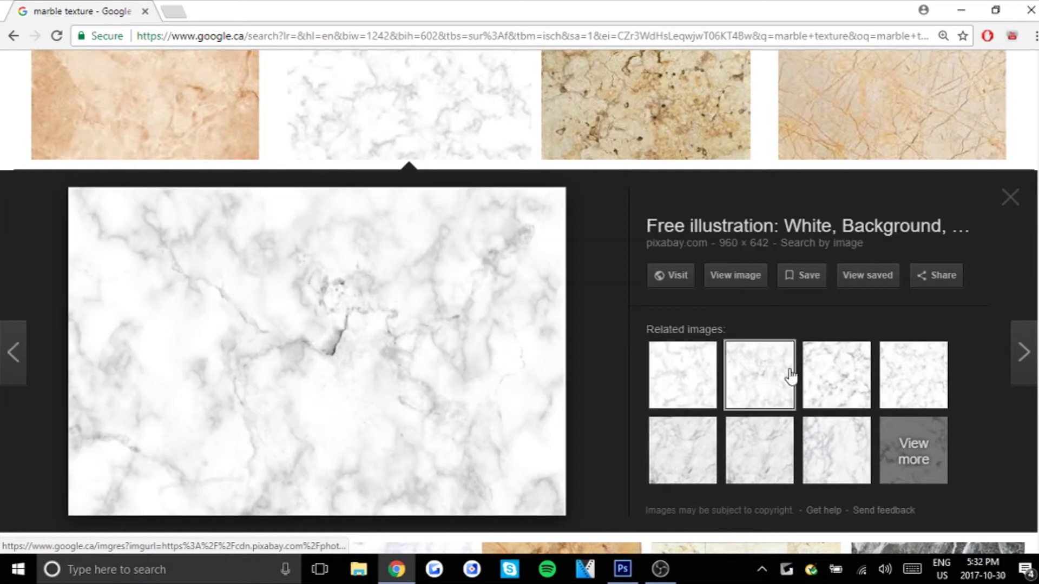
pyautogui.rightClick(339, 324)
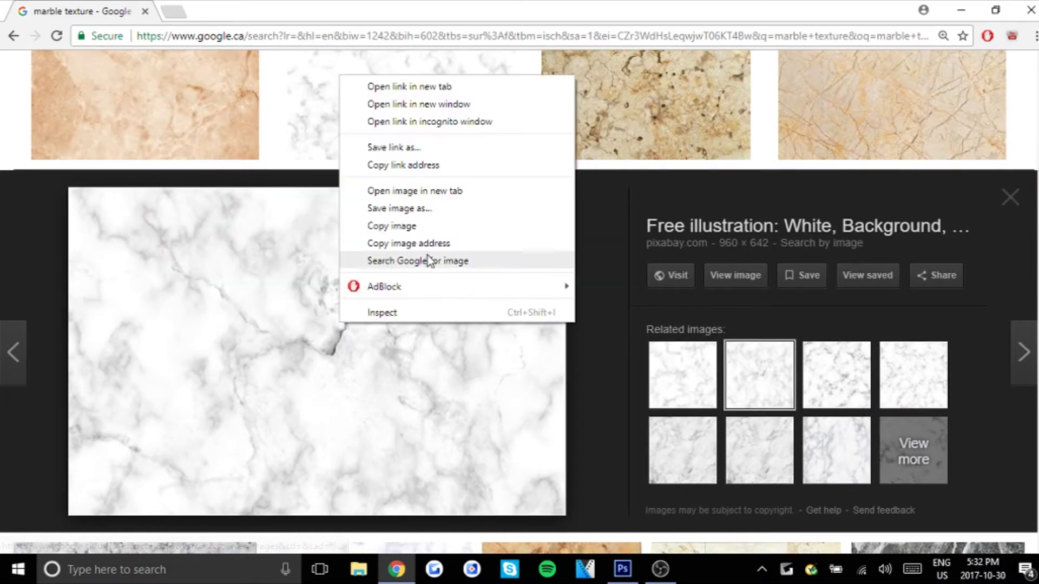
pyautogui.click(440, 226)
# Paste the marble into the Photoshop logo and scale it to 48.75% width and 51.09% height over the monogram and crown.
pyautogui.click(622, 569)
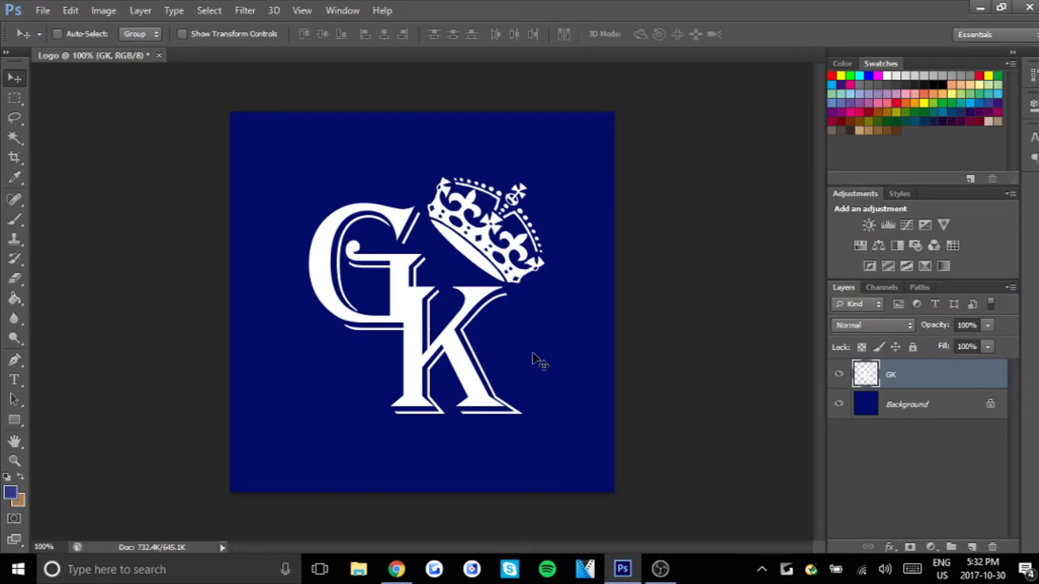
pyautogui.hotkey('ctrl', 'v')
pyautogui.hotkey('ctrl', 't')
pyautogui.moveTo(230, 113); pyautogui.dragTo(239, 208)
pyautogui.moveTo(669, 208); pyautogui.dragTo(598, 232)
pyautogui.moveTo(538, 317); pyautogui.dragTo(554, 268)
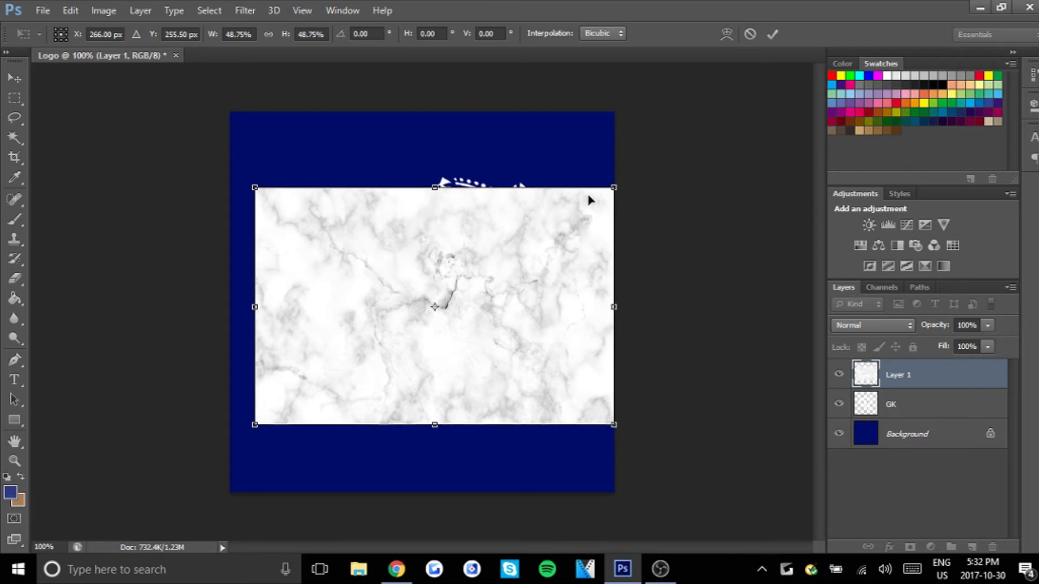
pyautogui.moveTo(614, 188); pyautogui.dragTo(613, 176)
pyautogui.click(14, 78)
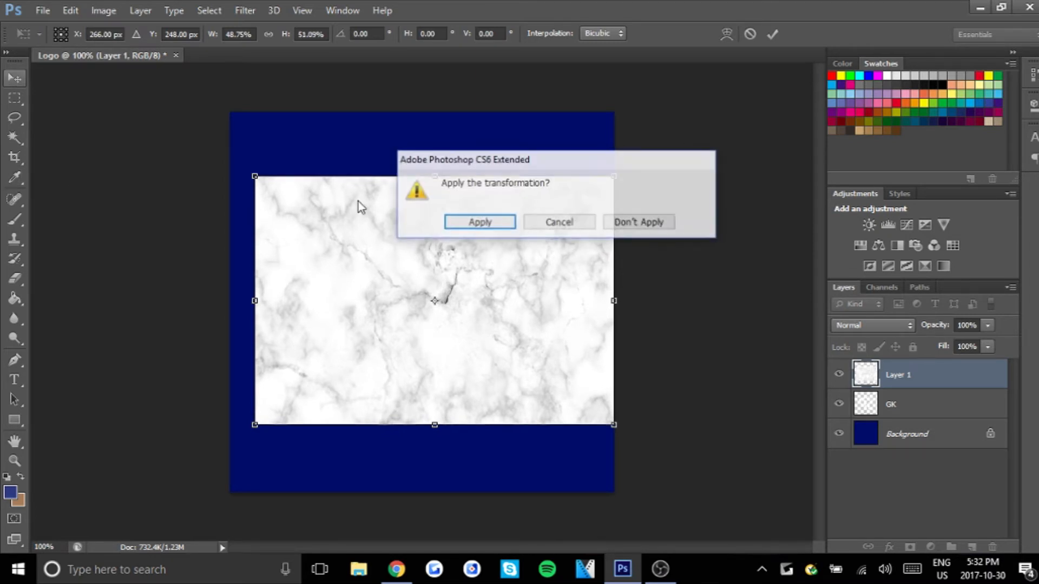
pyautogui.click(479, 223)
# Clip the marble layer to the GK layer with a clipping mask and merge it down.
pyautogui.rightClick(905, 375)
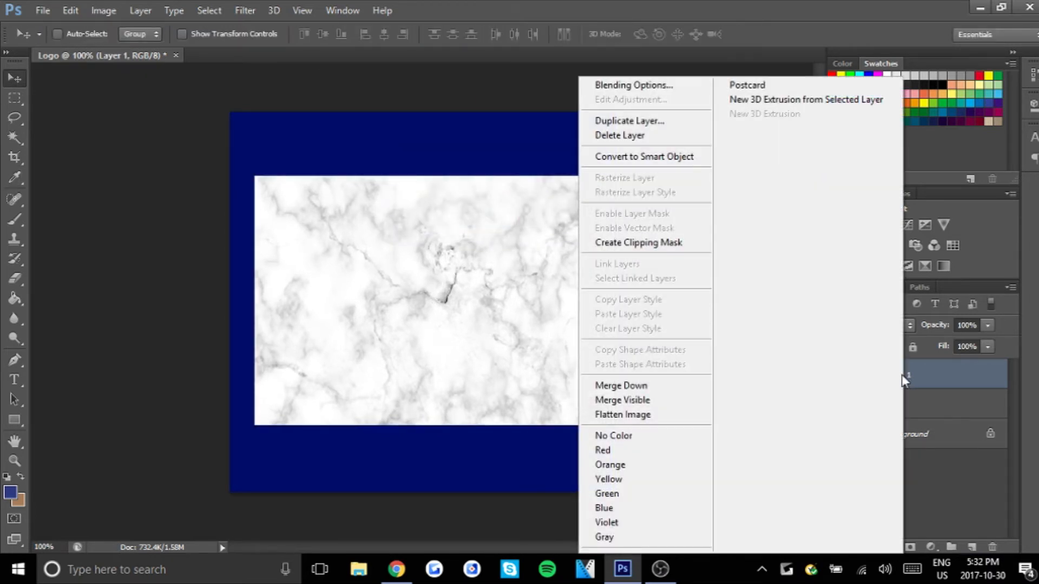
pyautogui.click(654, 243)
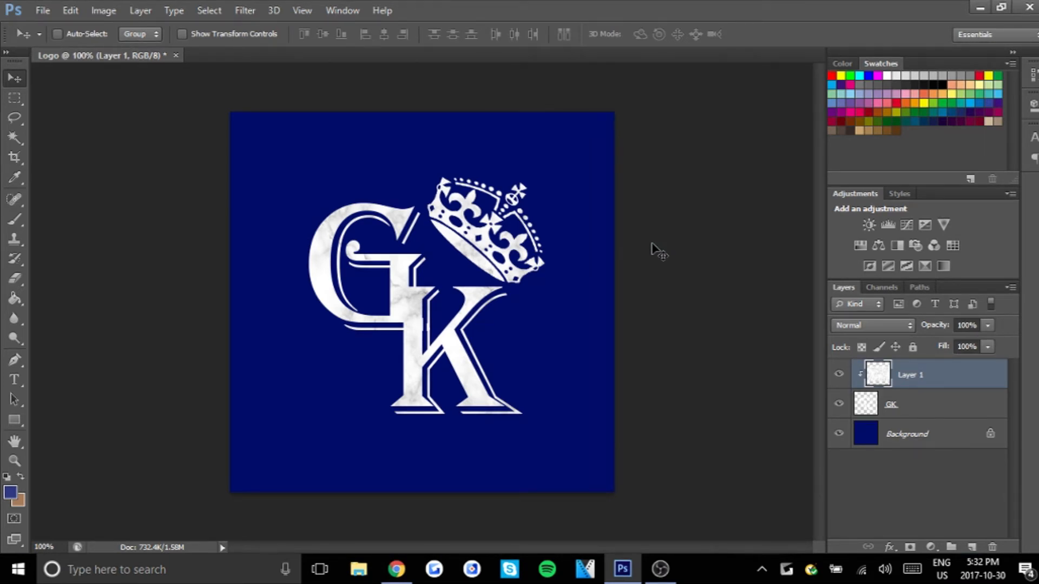
pyautogui.rightClick(914, 376)
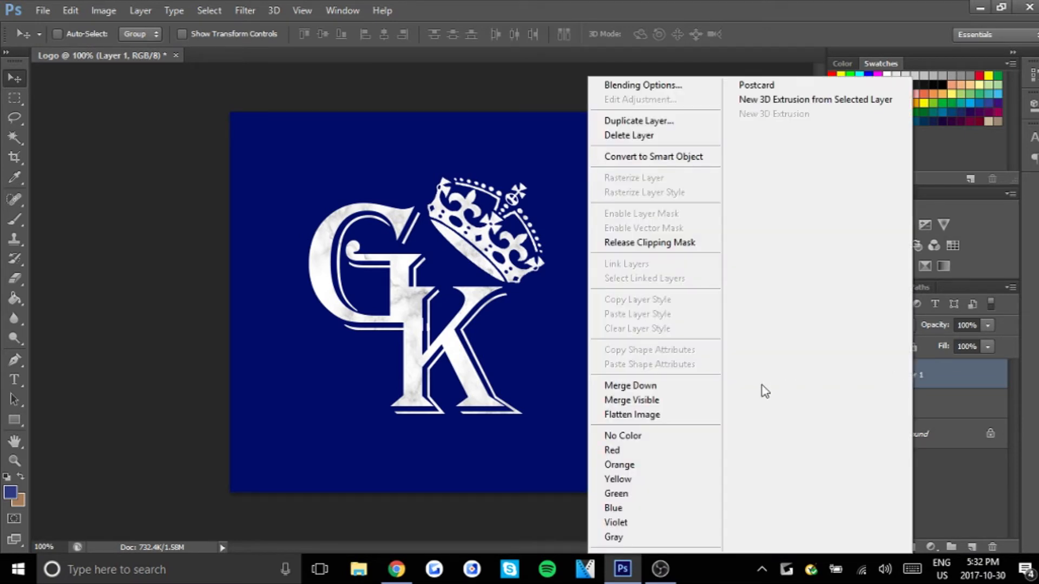
pyautogui.click(706, 388)
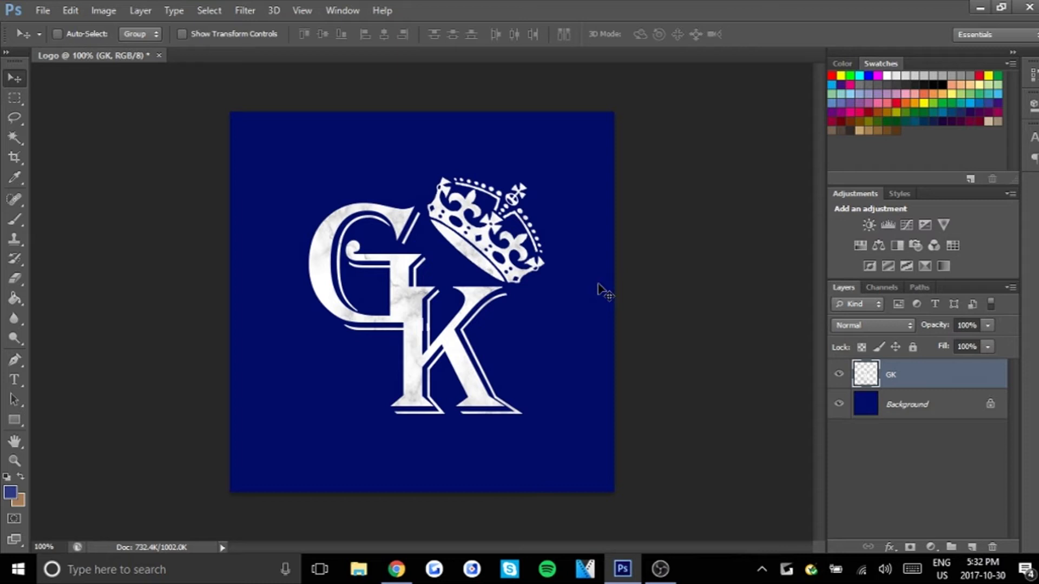
# Adjust the GK layer's Brightness/Contrast, setting brightness to -74 and contrast to about 9.
pyautogui.click(103, 10)
pyautogui.moveTo(130, 46)
pyautogui.click(378, 44)
pyautogui.moveTo(489, 193); pyautogui.dragTo(453, 194)
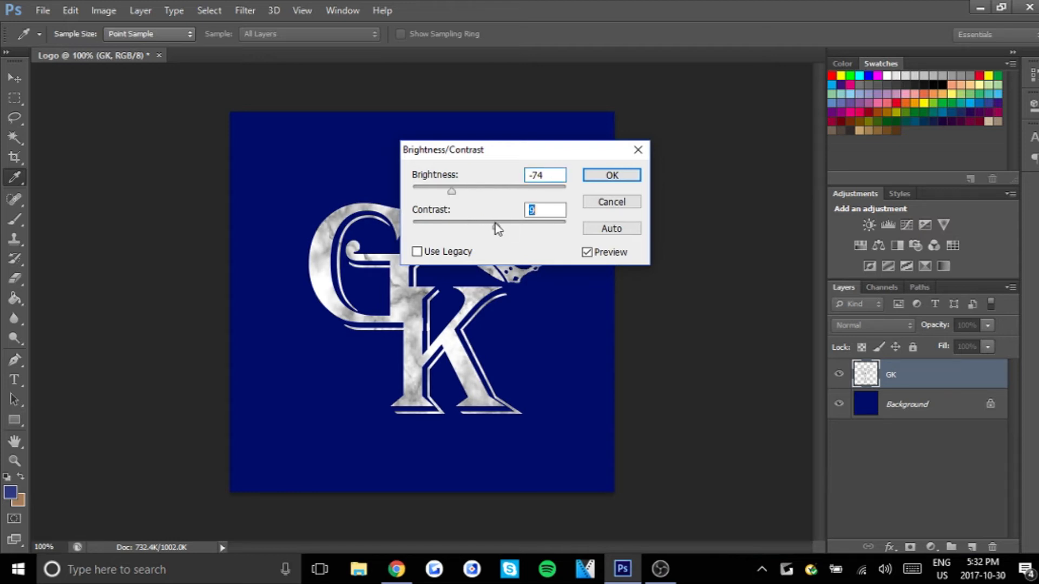
pyautogui.click(612, 178)
pyautogui.press('v')
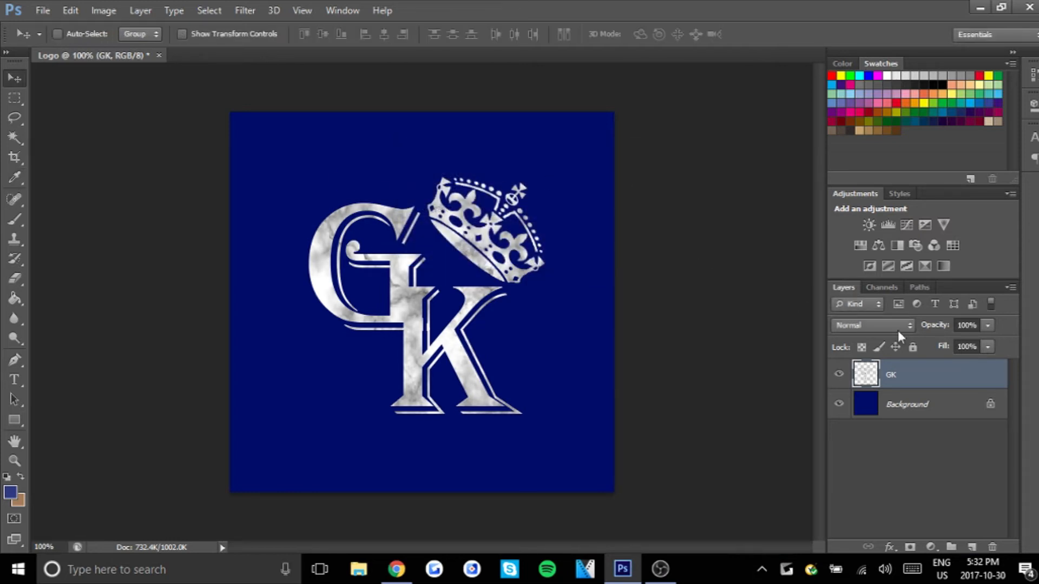
# Add a Drop Shadow to the GK layer with 100% opacity, 0 px distance, 9% spread and about 32 px size.
pyautogui.rightClick(944, 370)
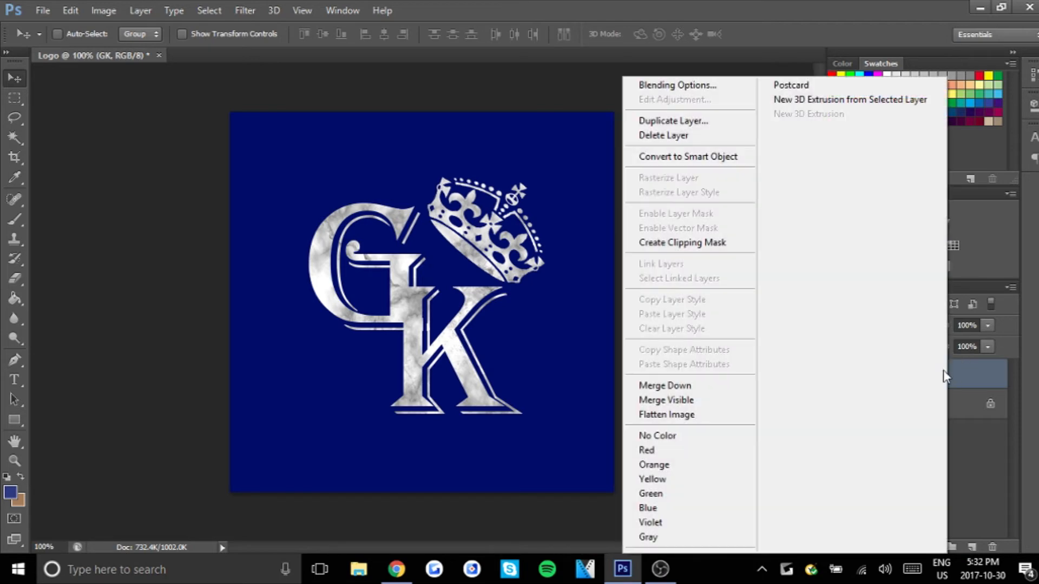
pyautogui.click(691, 86)
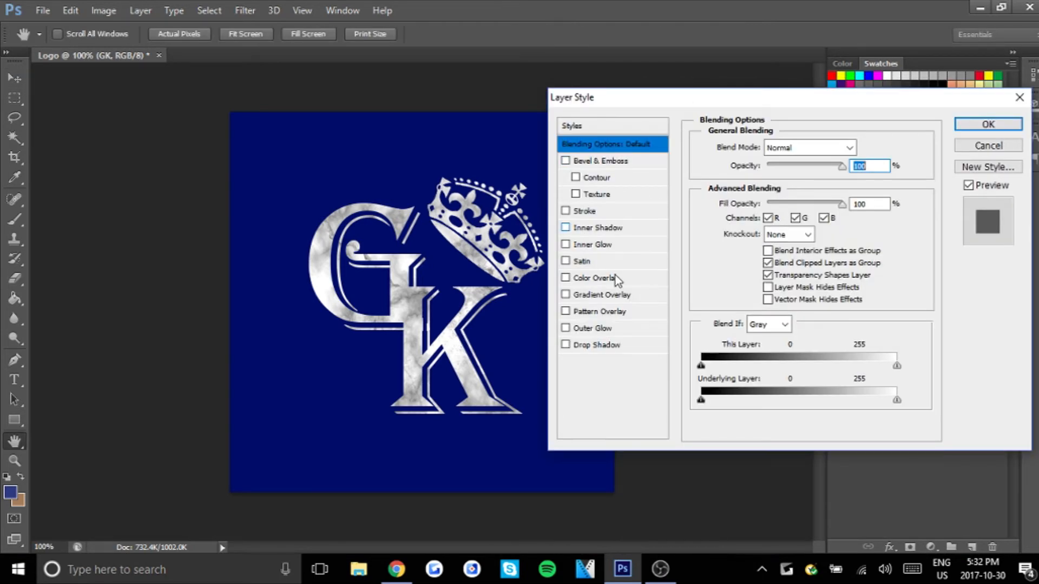
pyautogui.click(565, 344)
pyautogui.click(609, 345)
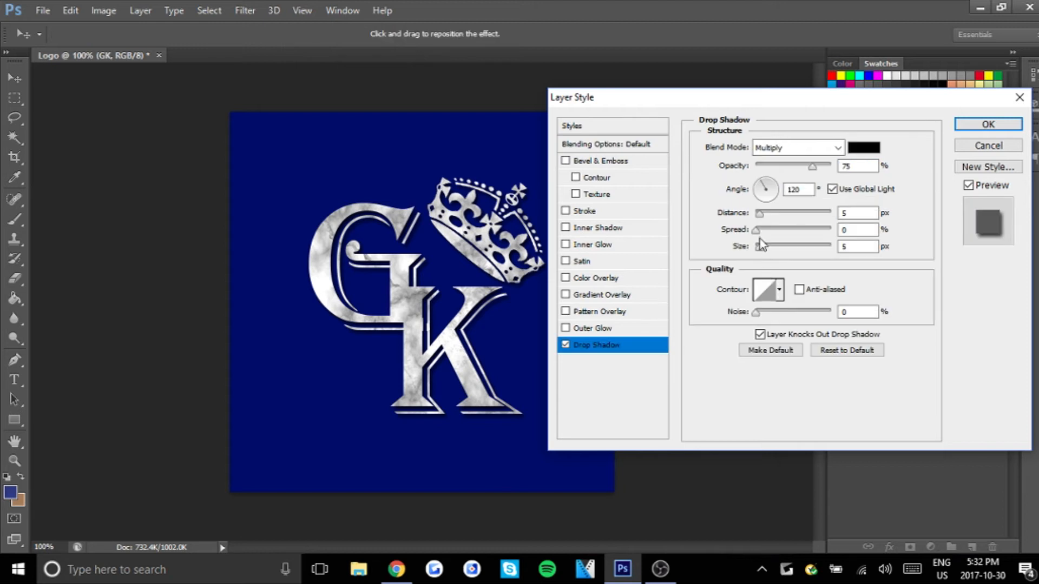
pyautogui.moveTo(760, 247); pyautogui.dragTo(771, 251)
pyautogui.moveTo(812, 165); pyautogui.dragTo(836, 166)
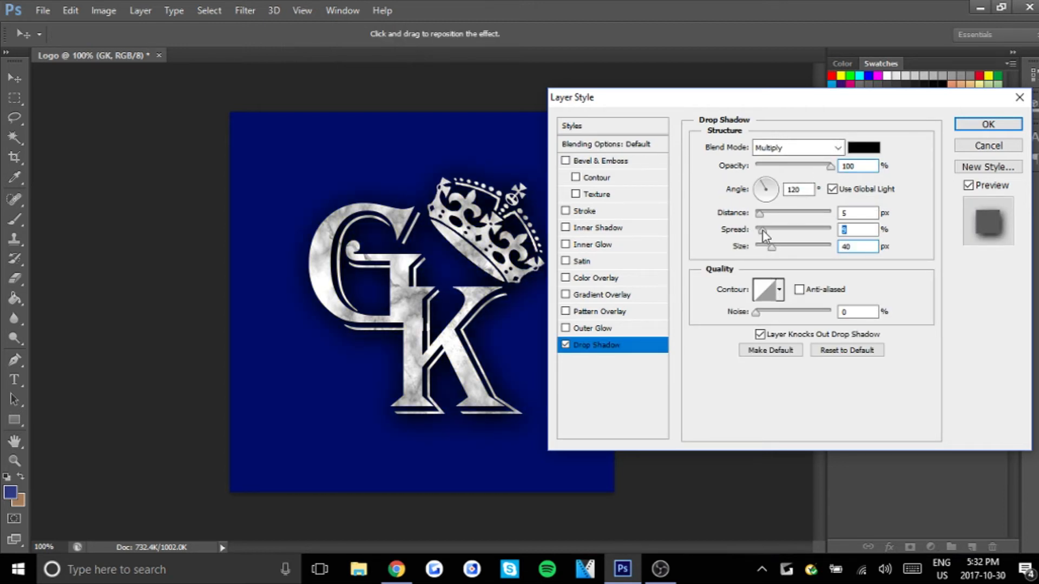
pyautogui.moveTo(761, 217); pyautogui.dragTo(769, 245)
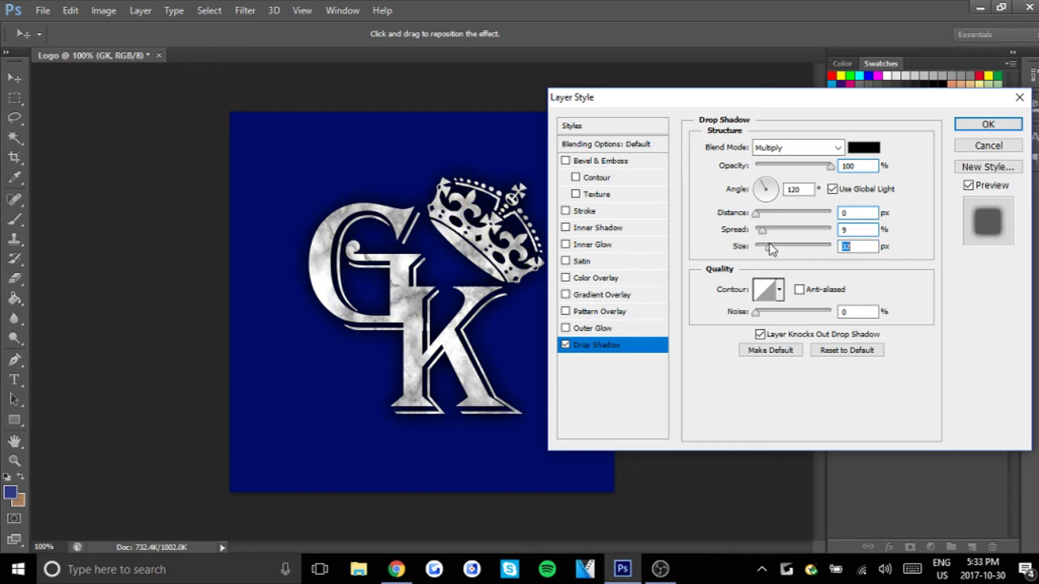
# Add an Inner Bevel emboss to the GK layer with 164% depth and 6 px size, and apply the layer style.
pyautogui.click(565, 161)
pyautogui.click(601, 161)
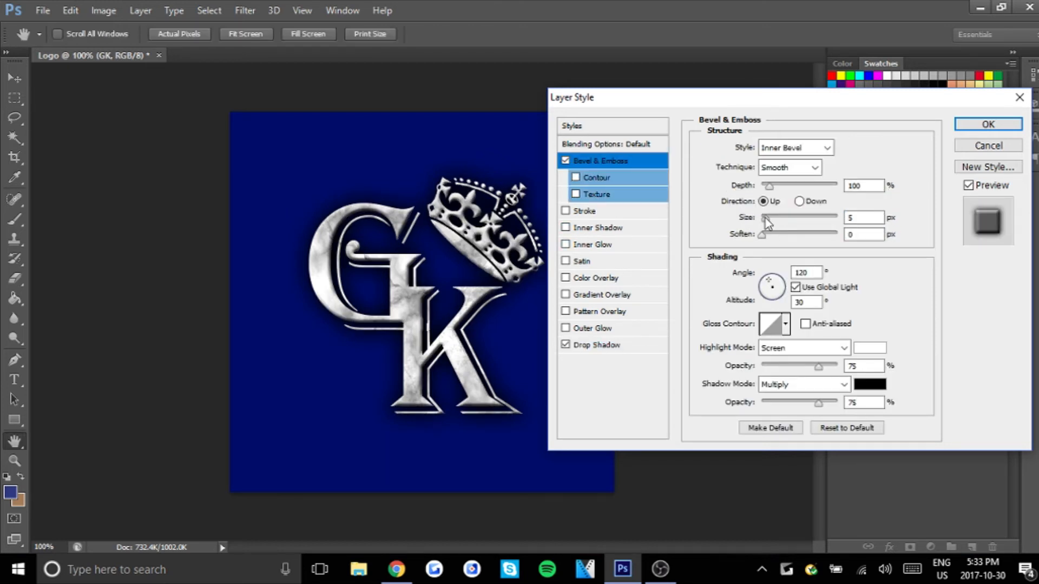
pyautogui.moveTo(769, 185); pyautogui.dragTo(777, 189)
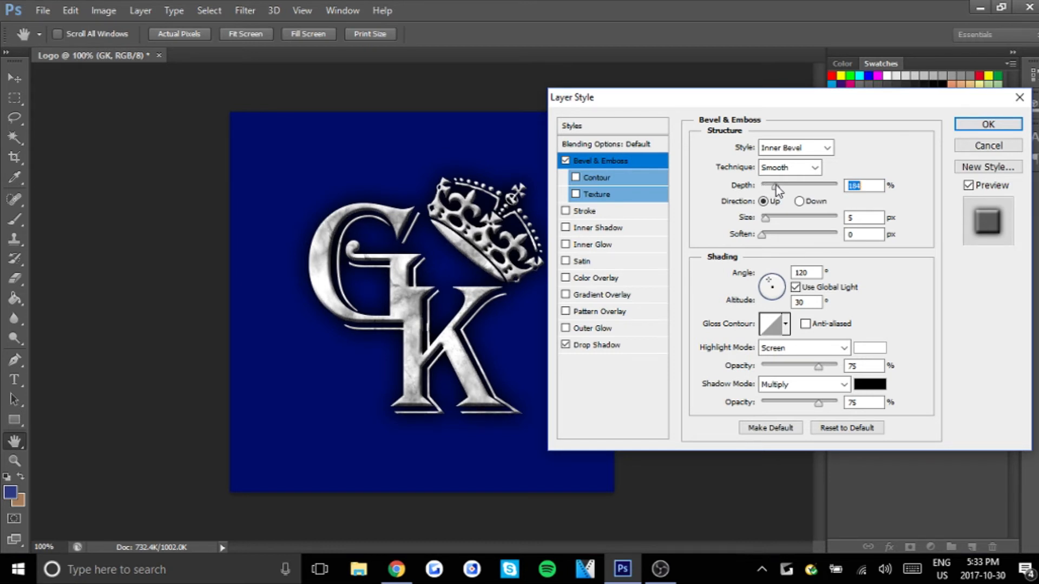
pyautogui.moveTo(766, 217); pyautogui.dragTo(766, 217)
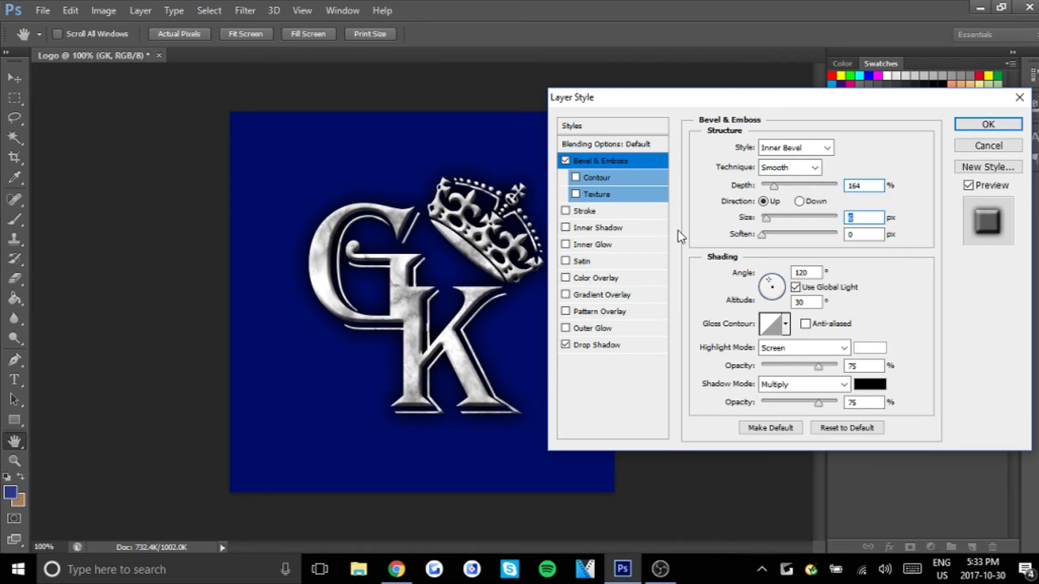
pyautogui.click(982, 126)
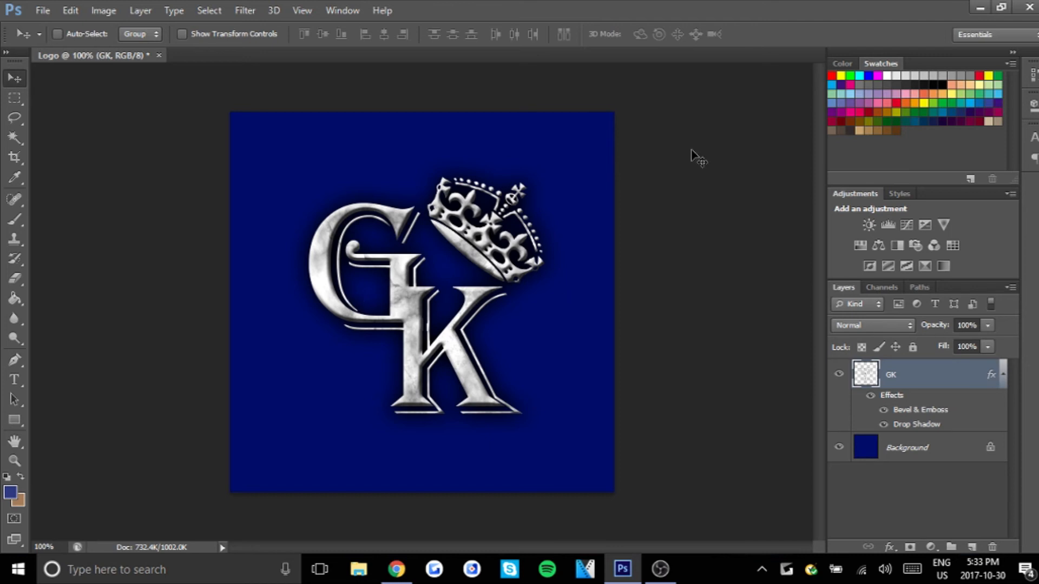
# Hide the Background layer and save a transparent PNG copy named Logo No Background in Camera Roll.
pyautogui.click(840, 447)
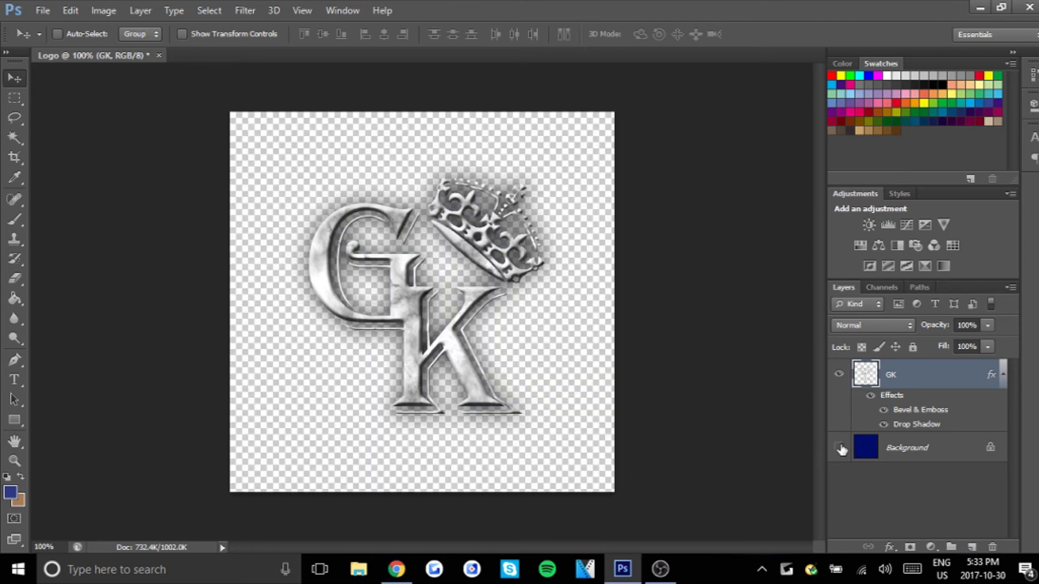
pyautogui.click(48, 10)
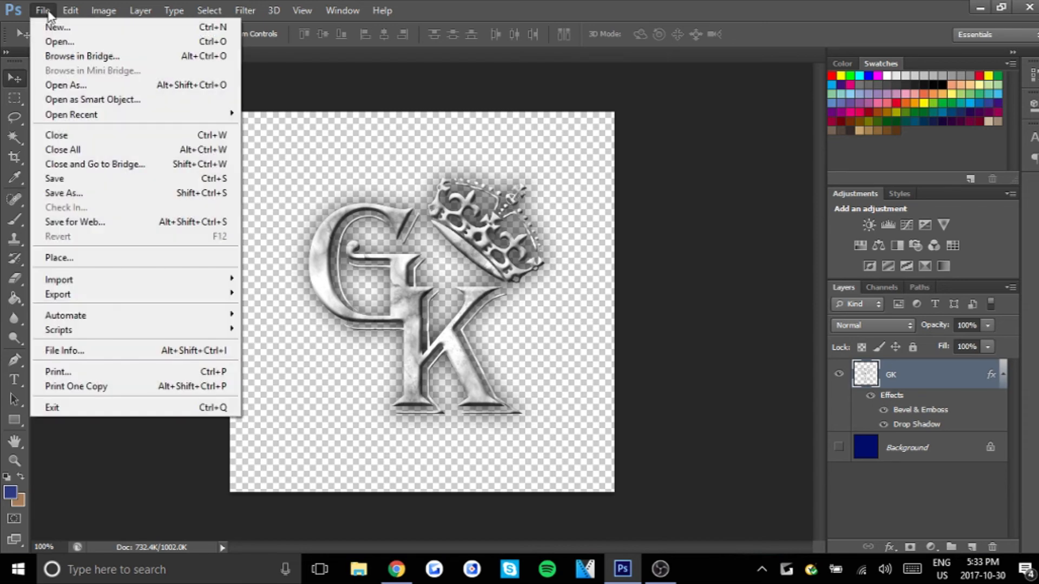
pyautogui.click(112, 193)
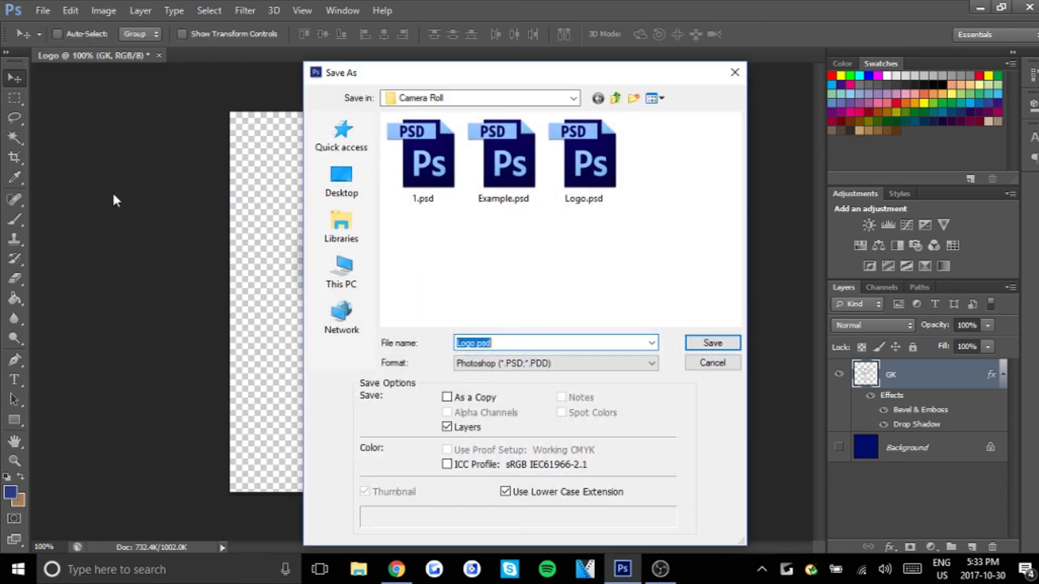
pyautogui.click(487, 363)
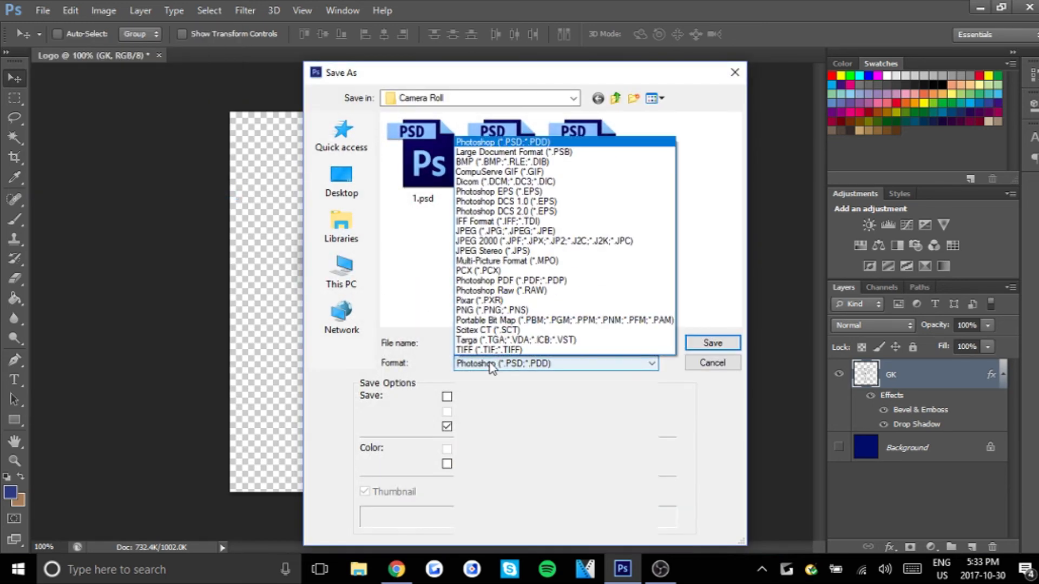
pyautogui.click(488, 309)
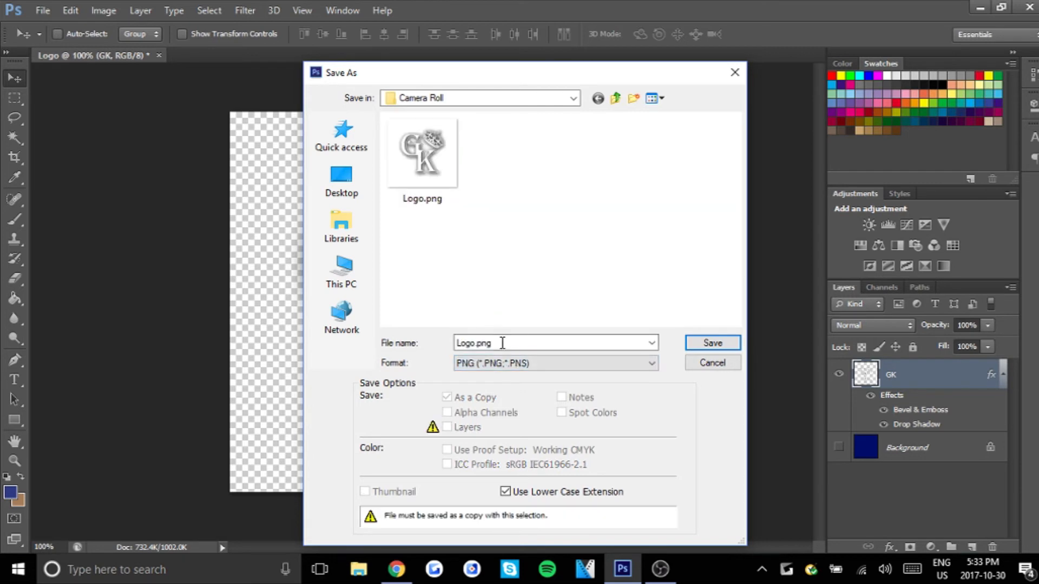
pyautogui.doubleClick(474, 344)
pyautogui.click(473, 342)
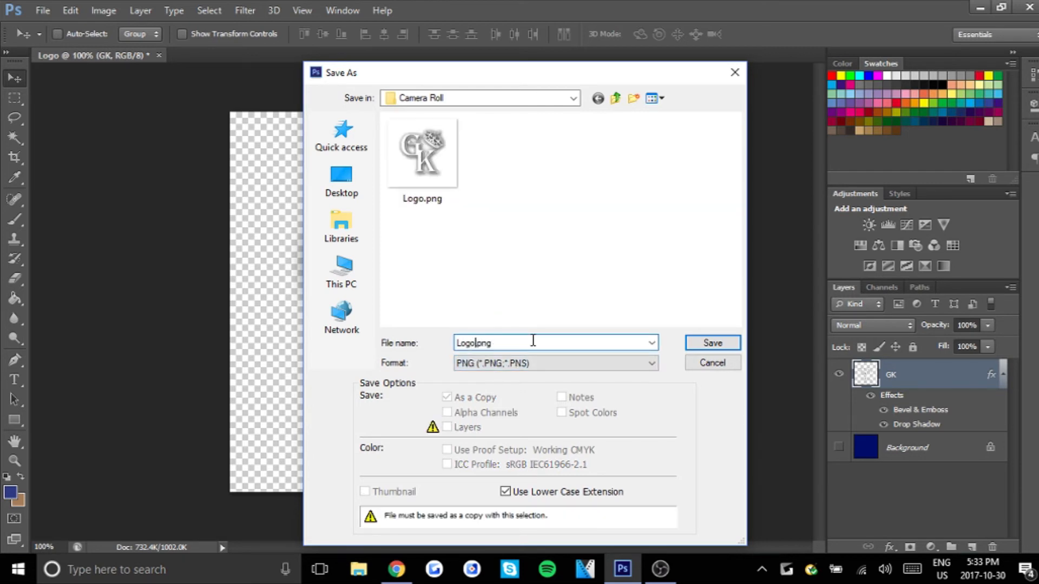
pyautogui.write('No Background')
pyautogui.press('Return')
pyautogui.press('Return')
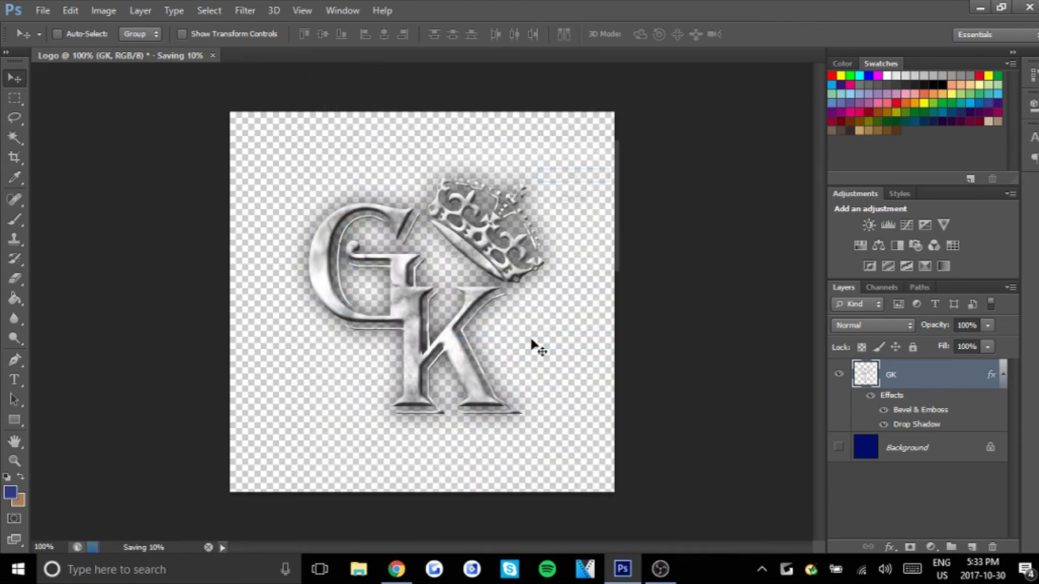
# Show the Background layer again and save a JPEG copy named Logo With Blue Background at Maximum quality 12.
pyautogui.click(838, 447)
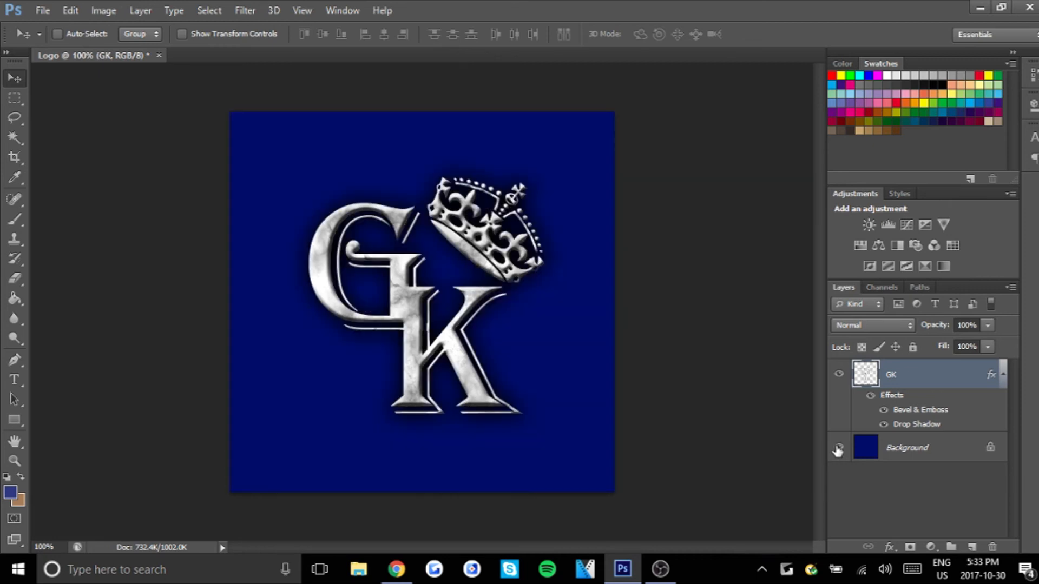
pyautogui.click(39, 12)
pyautogui.click(70, 196)
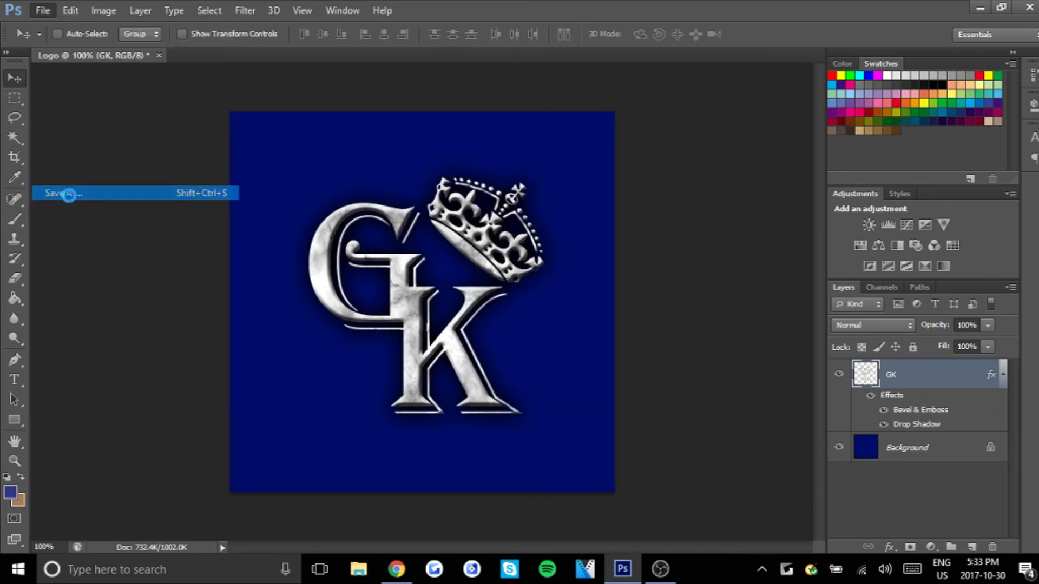
pyautogui.click(544, 364)
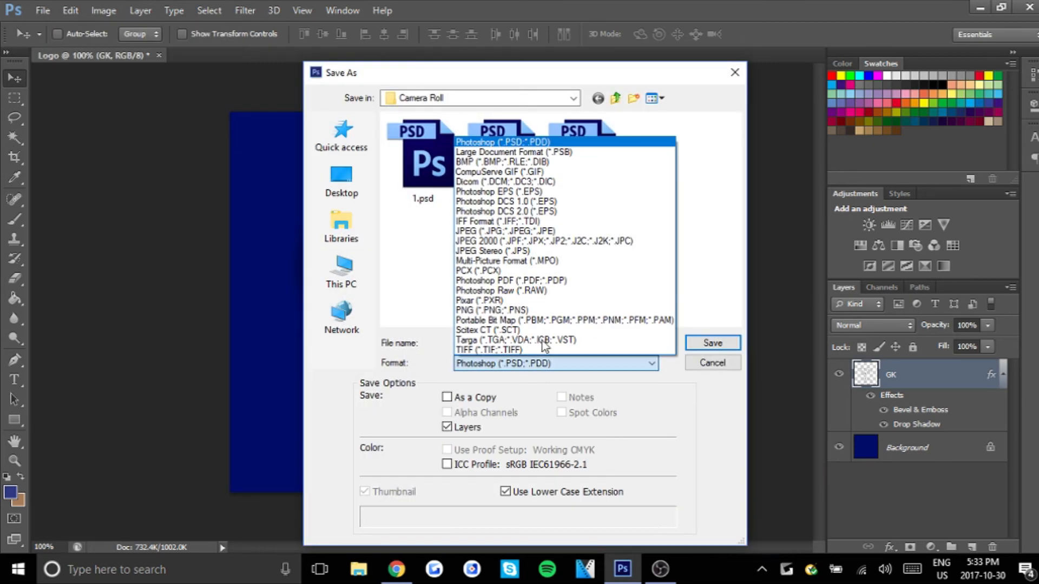
pyautogui.click(541, 238)
pyautogui.click(495, 344)
pyautogui.click(473, 342)
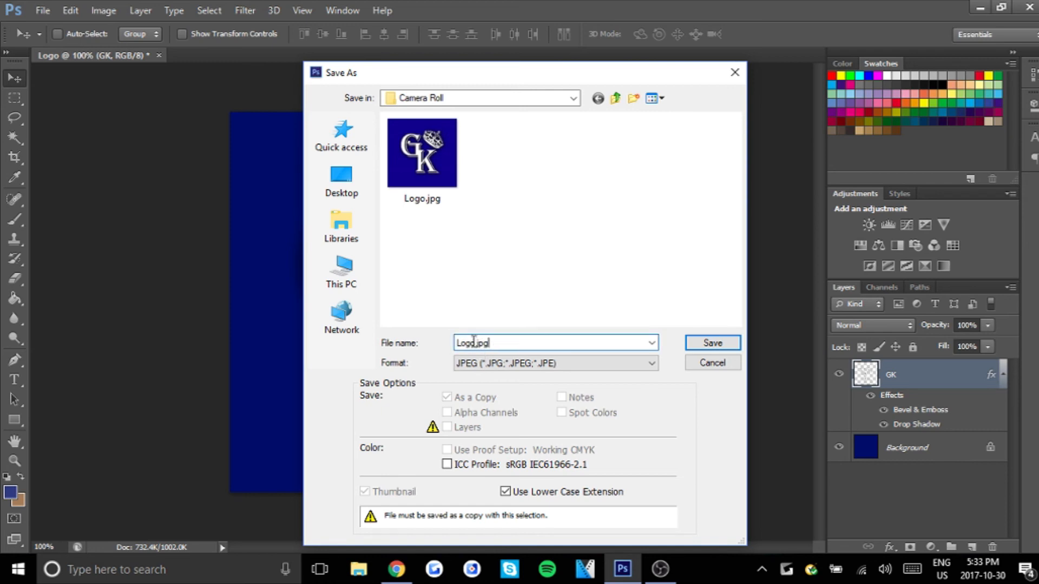
pyautogui.write('With Blue Backgroun')
pyautogui.write('d')
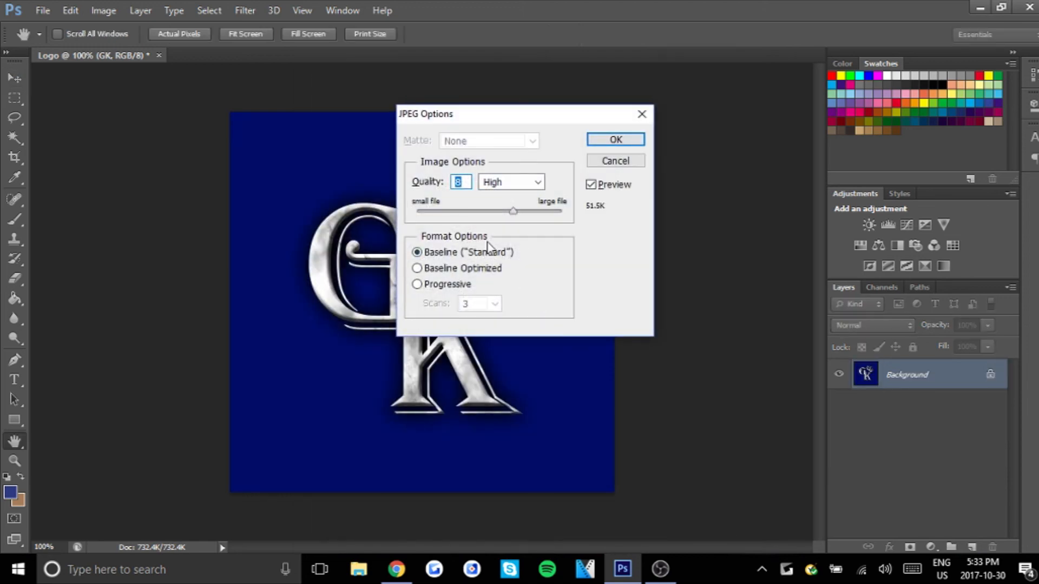
pyautogui.moveTo(514, 212); pyautogui.dragTo(598, 225)
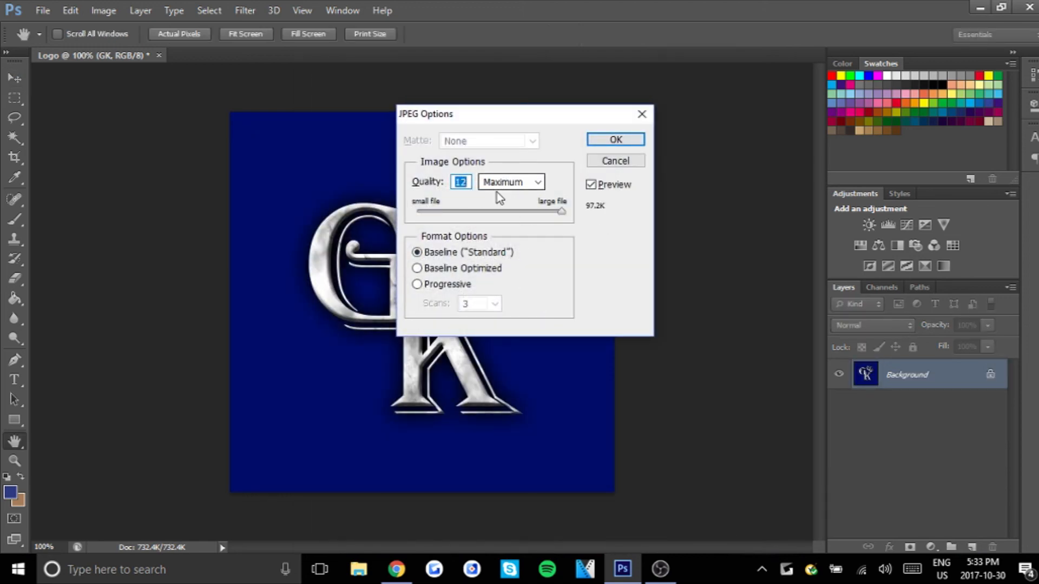
pyautogui.click(605, 140)
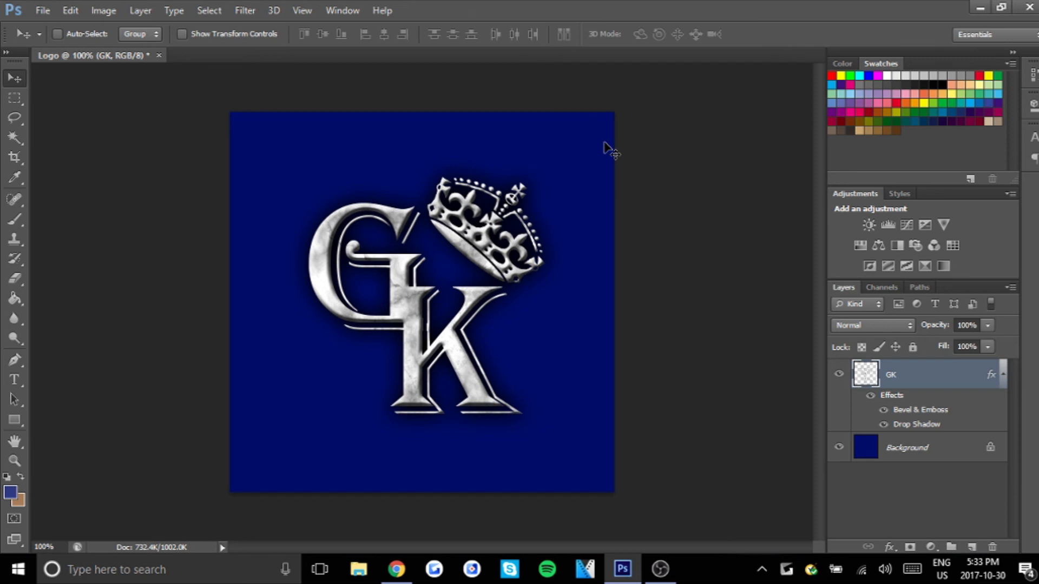
# Save the layered document in Photoshop format as Logo PSD To Edit.psd in Camera Roll.
pyautogui.click(43, 10)
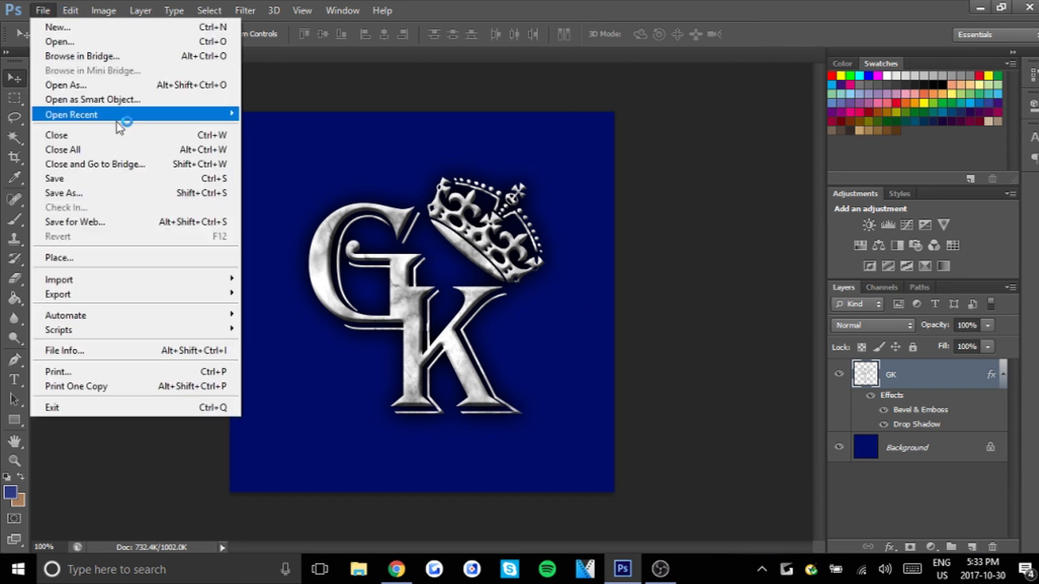
pyautogui.click(134, 193)
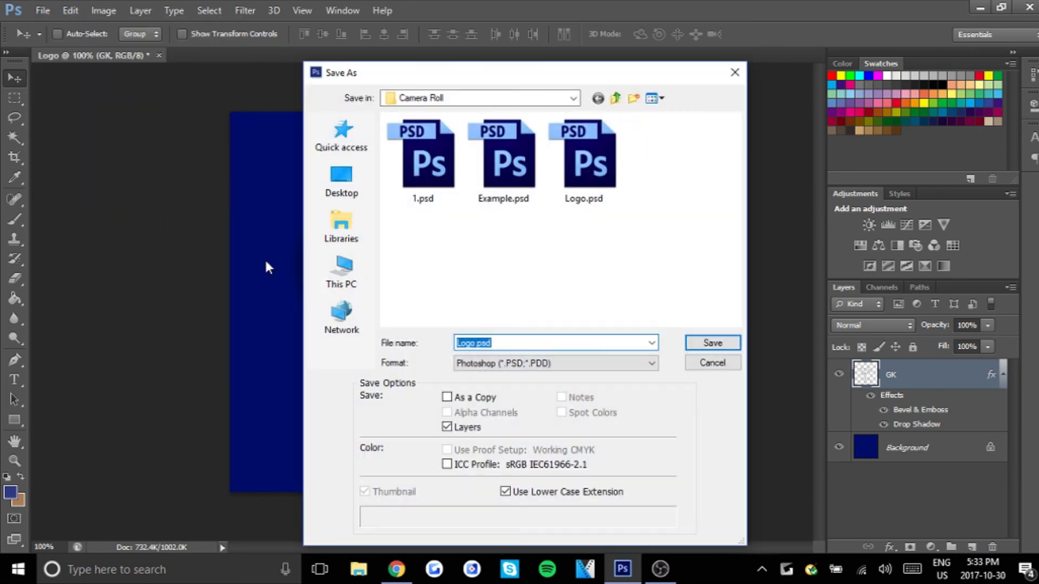
pyautogui.click(475, 342)
pyautogui.write('PSD To Edt')
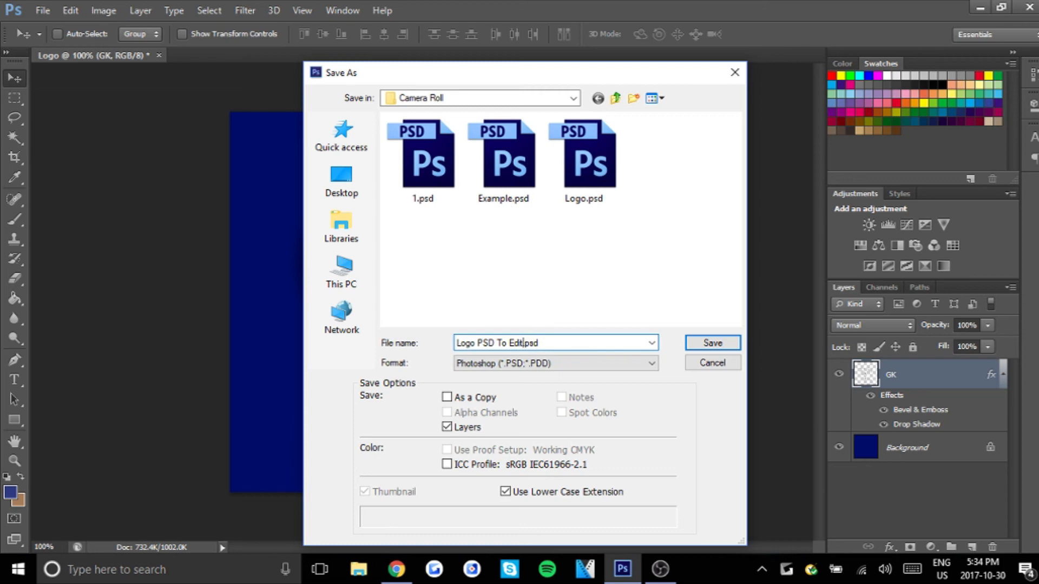
pyautogui.press('Return')
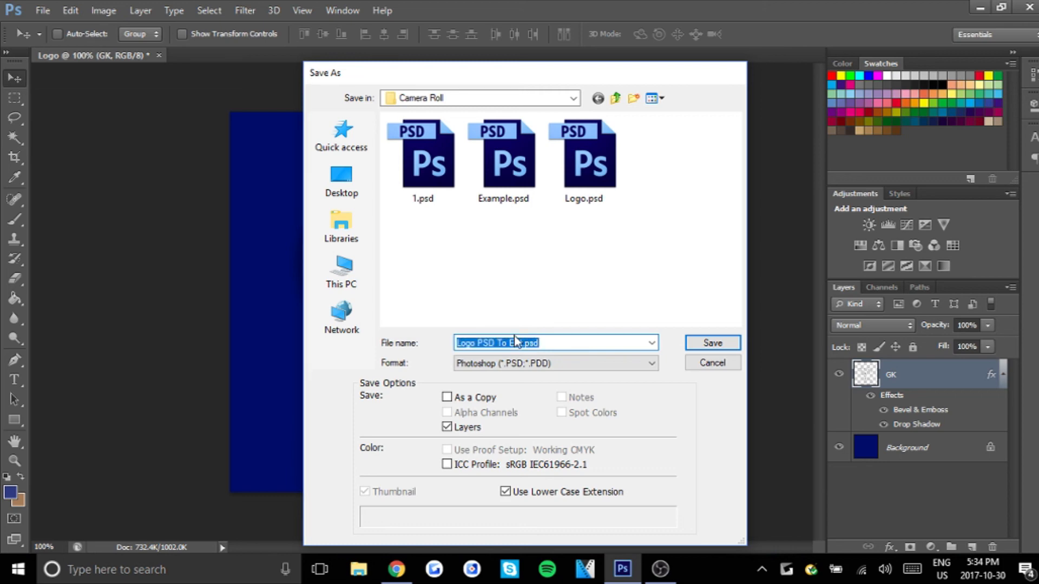